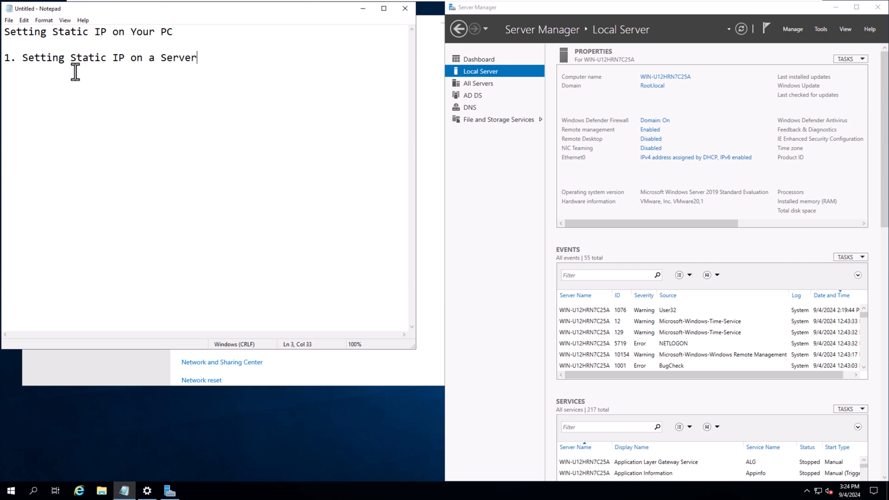
- End the "Setting Static IP on a Server" heading with a period and add the line "Open Command Prompt" below a blank line
{"action": "type", "text": "."}
{"action": "key", "text": "Return"}
{"action": "key", "text": "Return"}
{"action": "type", "text": "Open Command Prompt"}
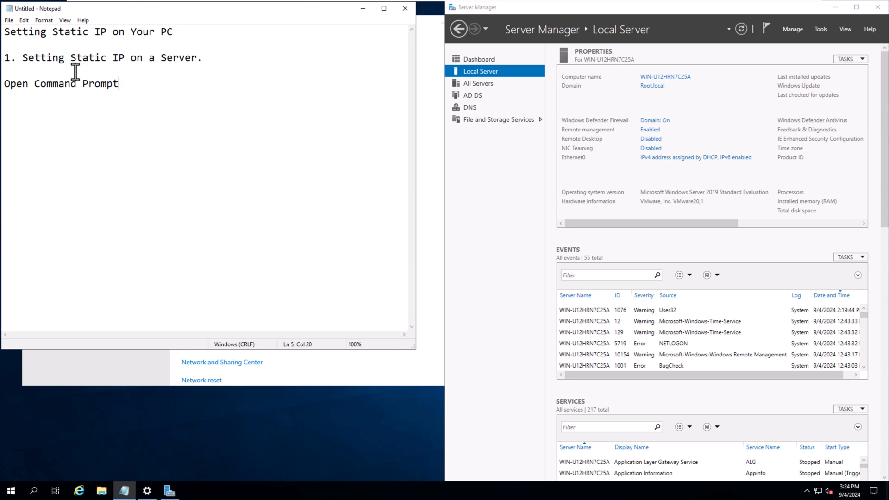
{"action": "key", "text": "Return"}
- Open Command Prompt through a search for cmd and place its window beside the notes
{"action": "left_click", "coordinate": [35, 493]}
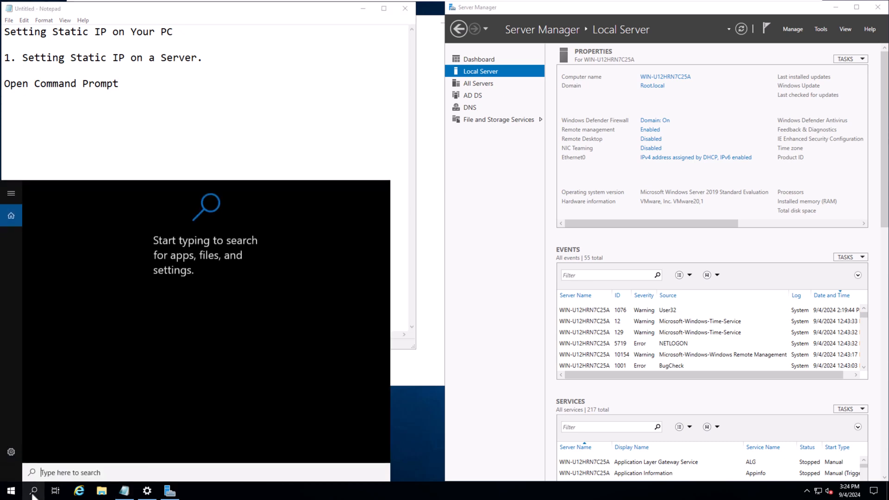
{"action": "type", "text": "cmd"}
{"action": "key", "text": "Return"}
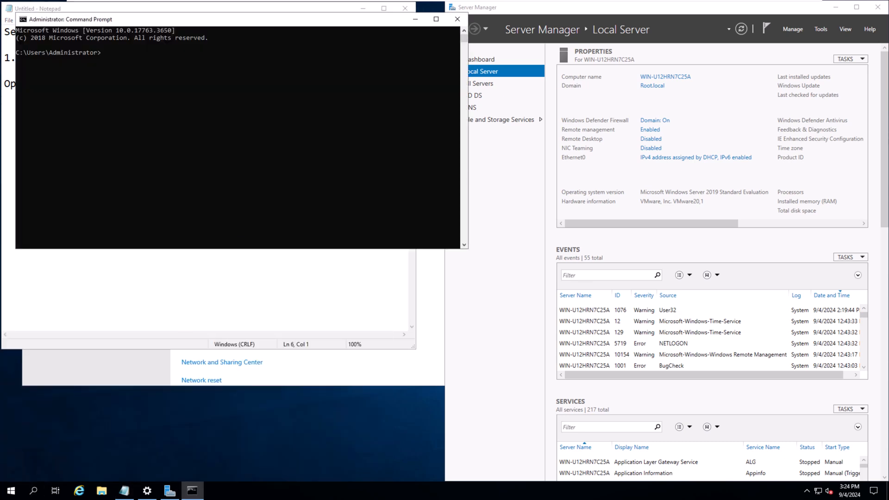
{"action": "left_click_drag", "start_coordinate": [276, 19], "coordinate": [705, 36]}
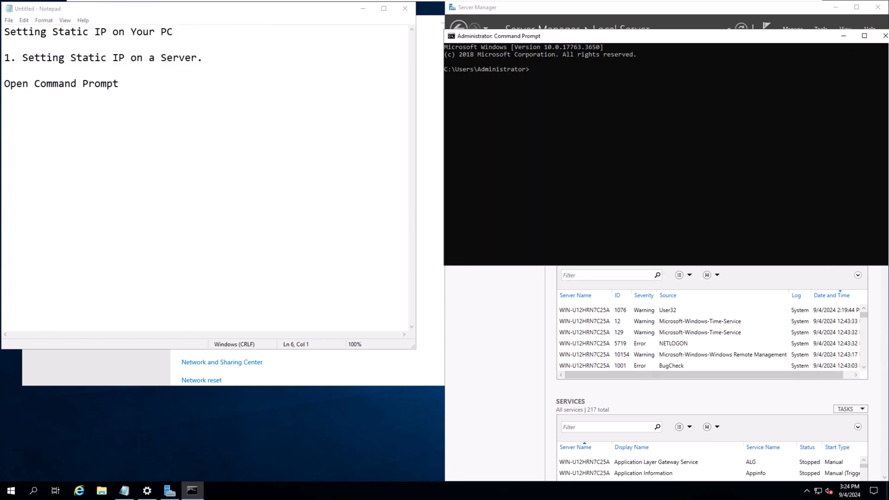
- Return to the Notepad notes and add the line "Type command: Ipconfig"
{"action": "key", "text": "alt+Tab"}
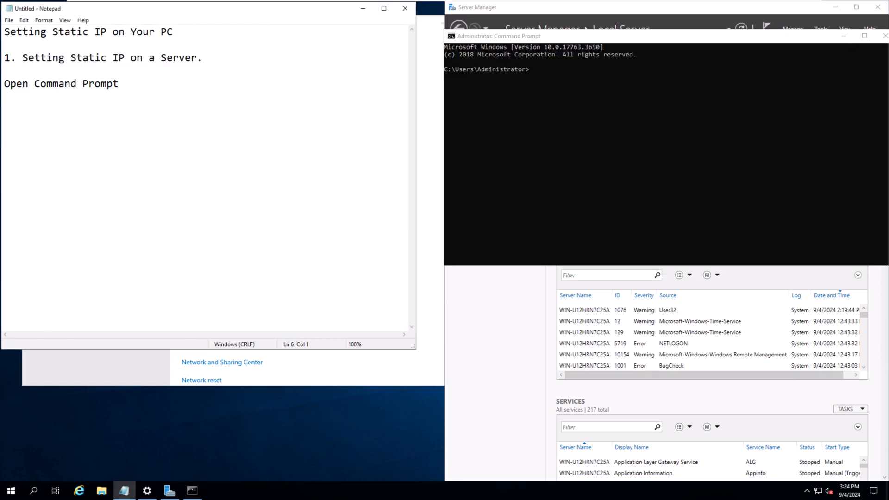
{"action": "type", "text": "Type command: Ipcon"}
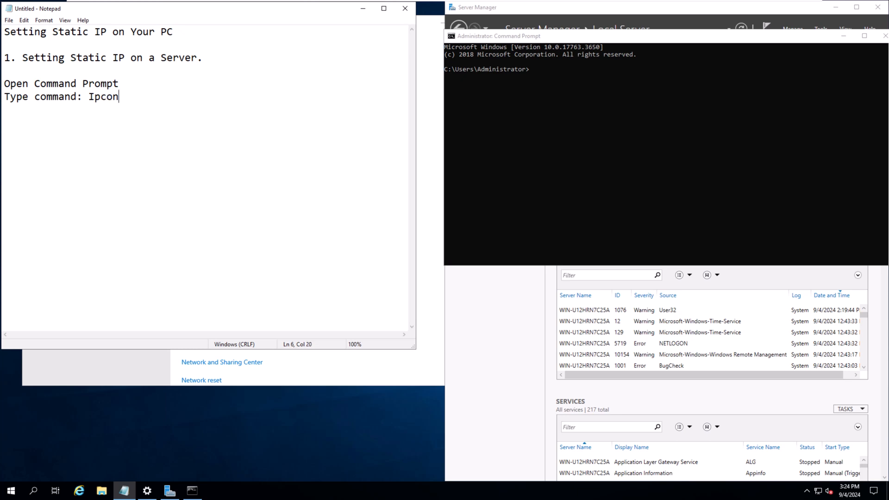
{"action": "type", "text": "fig"}
- Switch to Command Prompt and run ipconfig
{"action": "key", "text": "alt+Tab"}
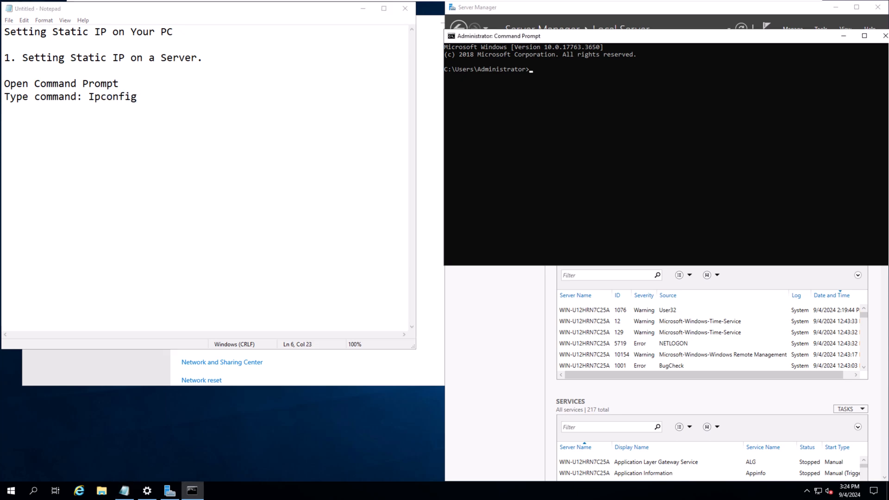
{"action": "type", "text": "ipconfig"}
{"action": "key", "text": "Return"}
- Add the line "Copy the IP Configuration Details" to the Notepad notes, followed by a blank line
{"action": "key", "text": "alt+Tab"}
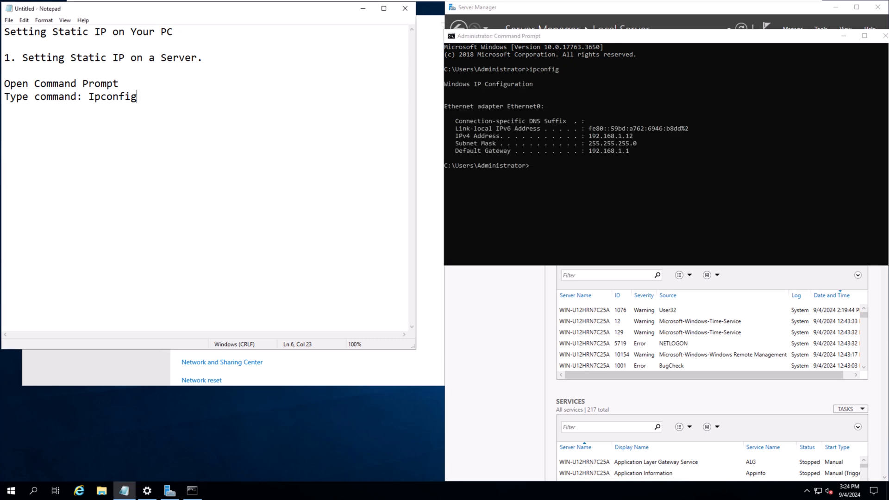
{"action": "key", "text": "Return"}
{"action": "type", "text": "Copy the IP Con"}
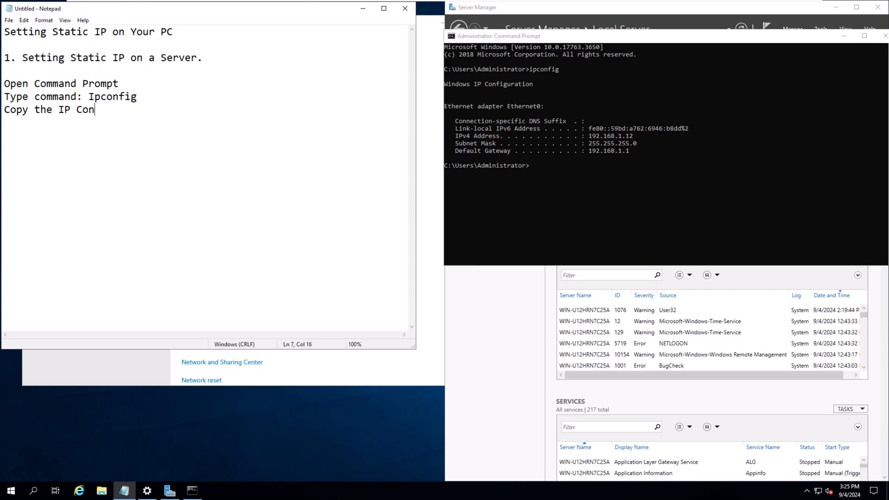
{"action": "type", "text": "figuration D"}
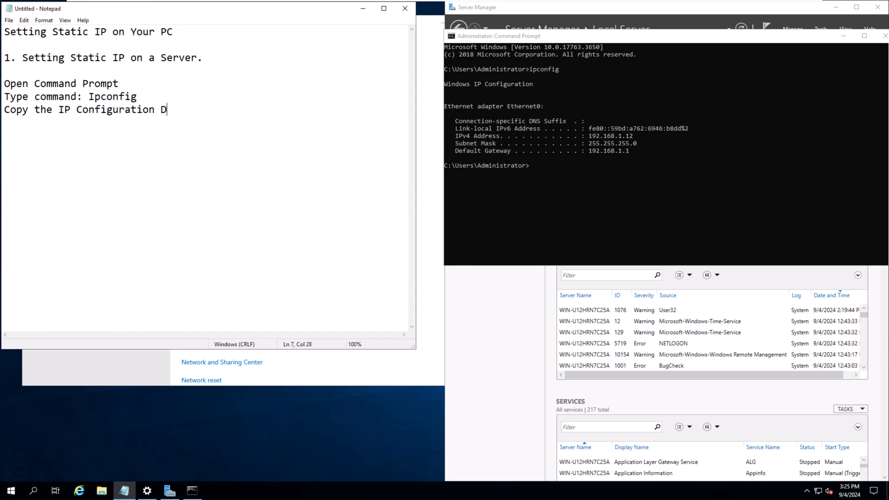
{"action": "type", "text": "etails"}
{"action": "key", "text": "Return"}
{"action": "key", "text": "Return"}
- Copy the Ethernet0 lines from DNS suffix to default gateway out of the ipconfig output into the Notepad notes
{"action": "key", "text": "alt+Tab"}
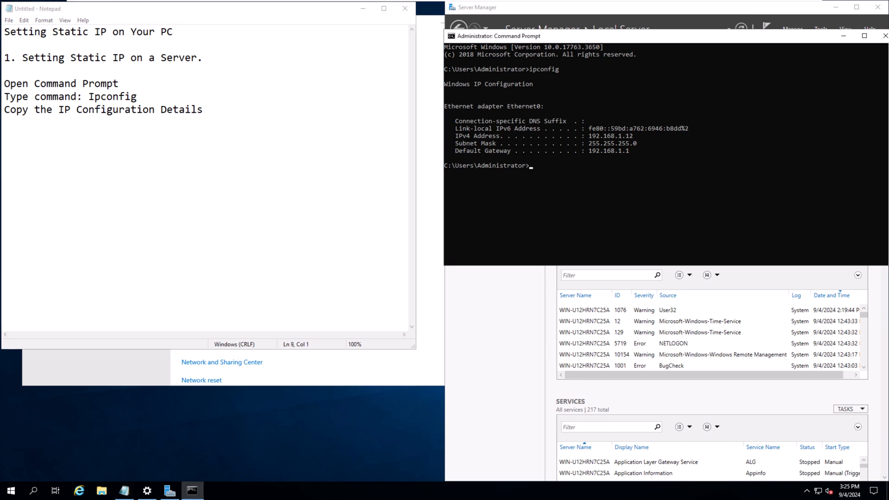
{"action": "left_click_drag", "start_coordinate": [642, 150], "coordinate": [446, 121]}
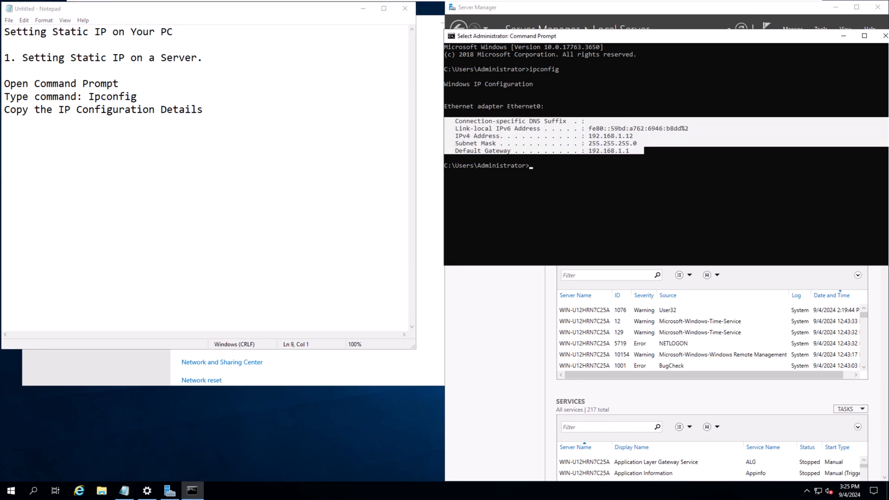
{"action": "key", "text": "ctrl+c"}
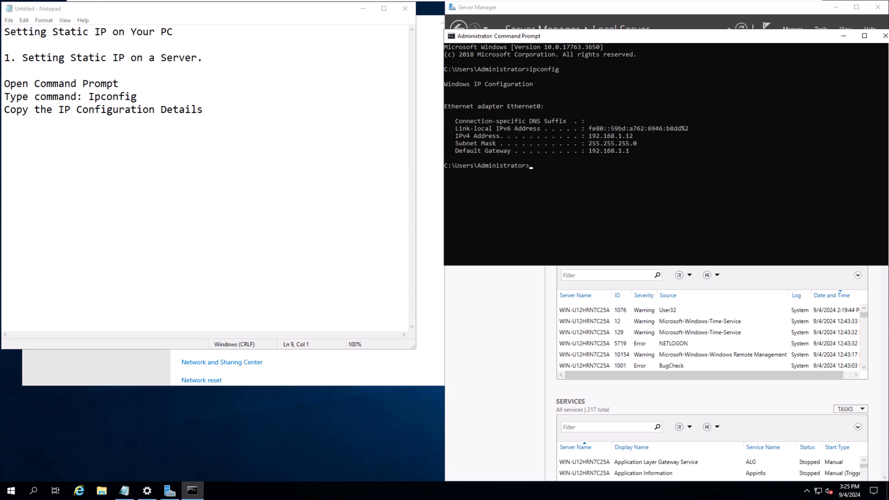
{"action": "left_click", "coordinate": [6, 122]}
{"action": "key", "text": "ctrl+v"}
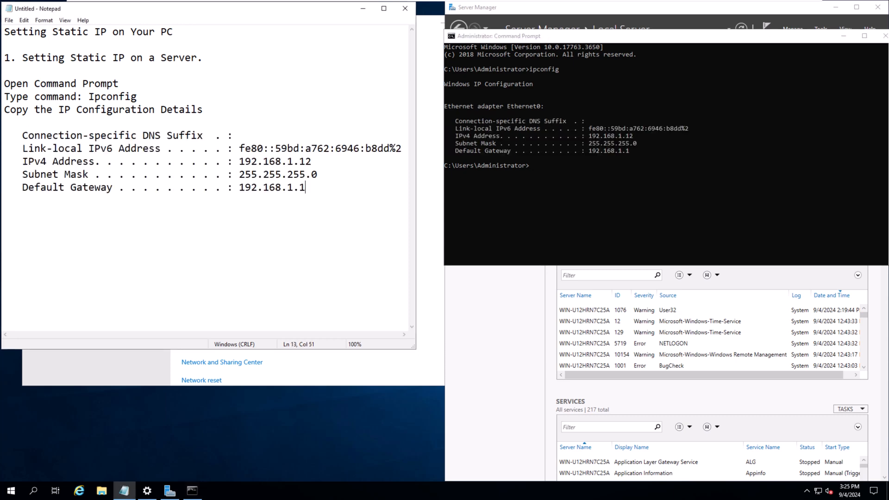
- Add the line "Now open Server Manager" below the copied IP details, separated by a blank line
{"action": "key", "text": "Return"}
{"action": "key", "text": "Return"}
{"action": "type", "text": "Now open Serve"}
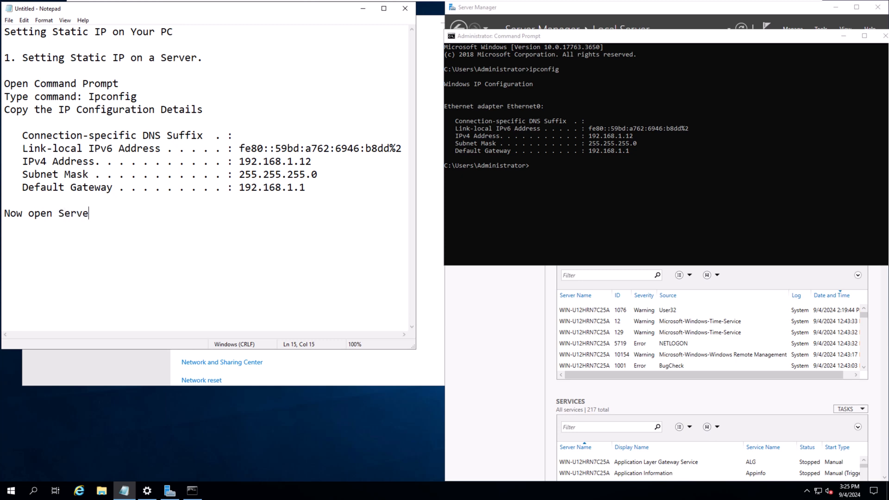
{"action": "type", "text": "r Manager"}
{"action": "key", "text": "Return"}
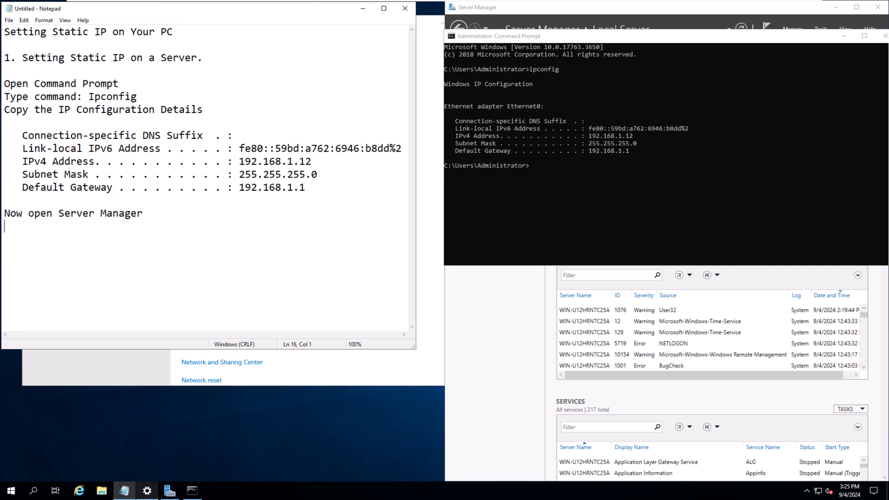
- Open Server Manager through a search for server and move its window clear of the notes
{"action": "left_click", "coordinate": [33, 491]}
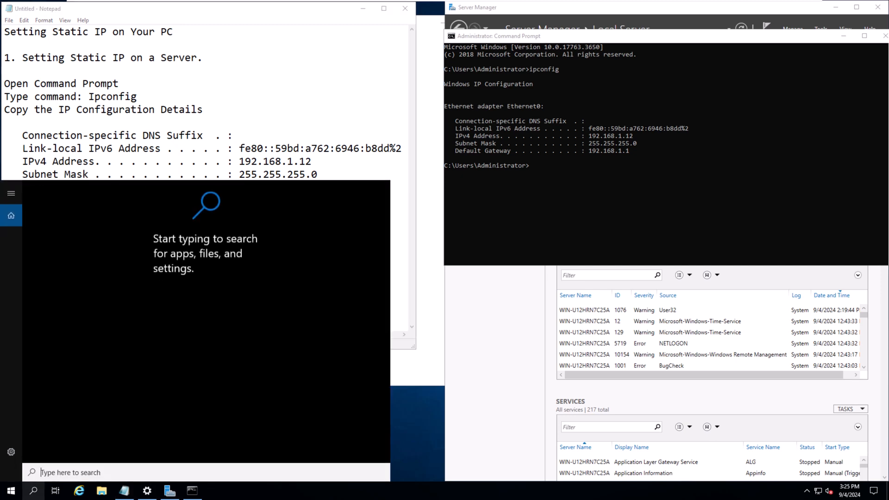
{"action": "type", "text": "server"}
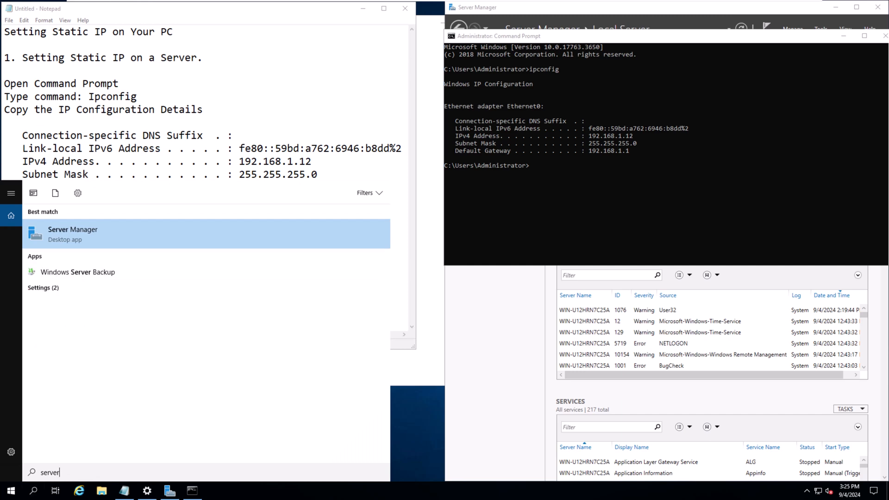
{"action": "key", "text": "Return"}
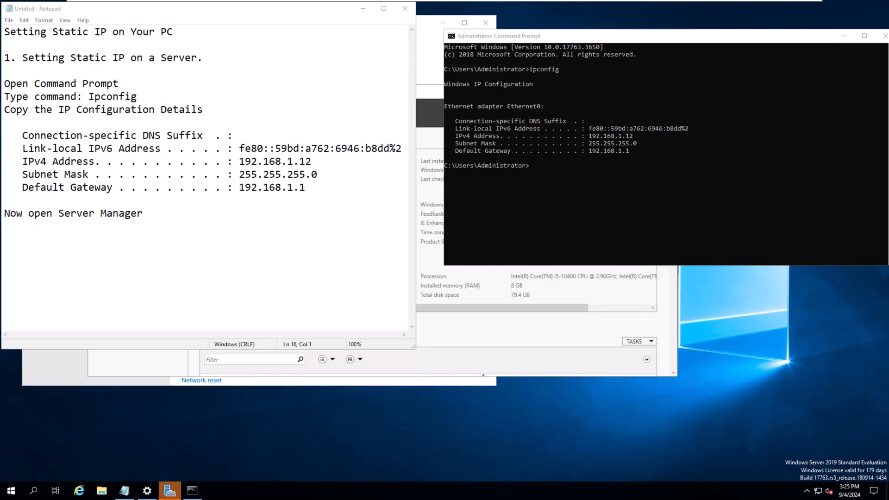
{"action": "left_click", "coordinate": [169, 491]}
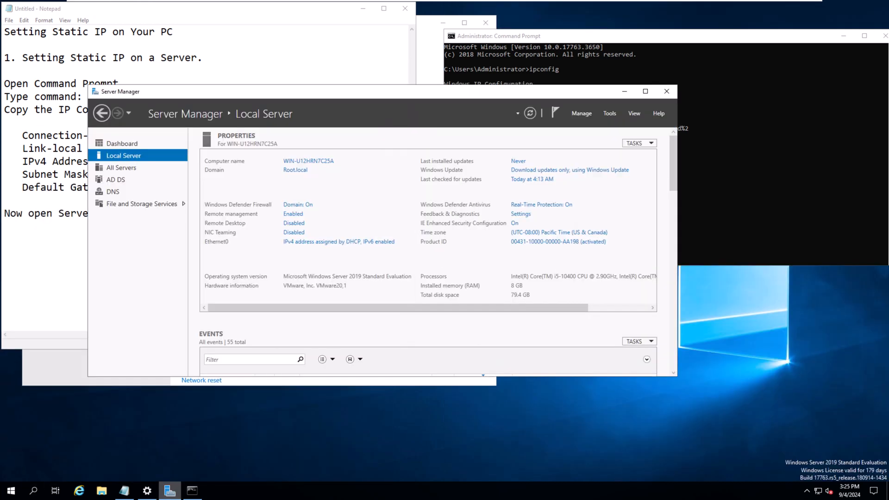
{"action": "left_click_drag", "start_coordinate": [356, 92], "coordinate": [597, 99]}
- Add the Notepad line "Go to Ethernet Connection or the network interface which is connected." below the Server Manager note
{"action": "left_click", "coordinate": [144, 214]}
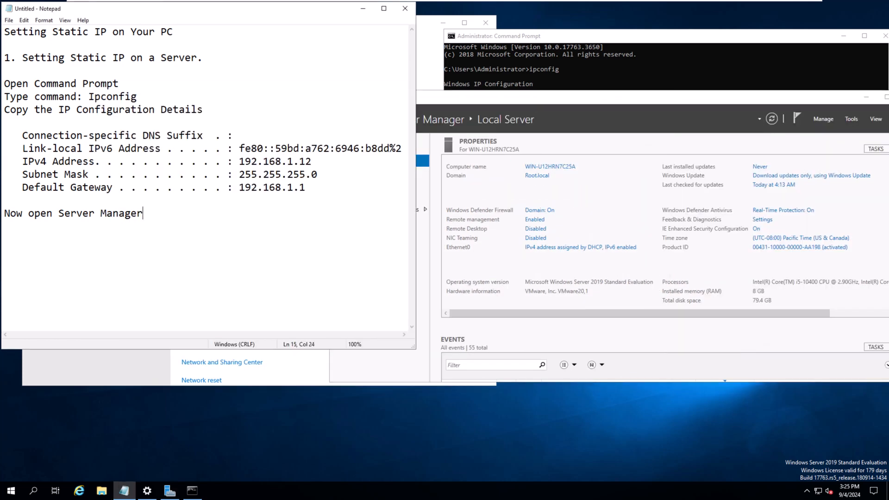
{"action": "key", "text": "Return"}
{"action": "key", "text": "Return"}
{"action": "type", "text": "Go to Ethernet"}
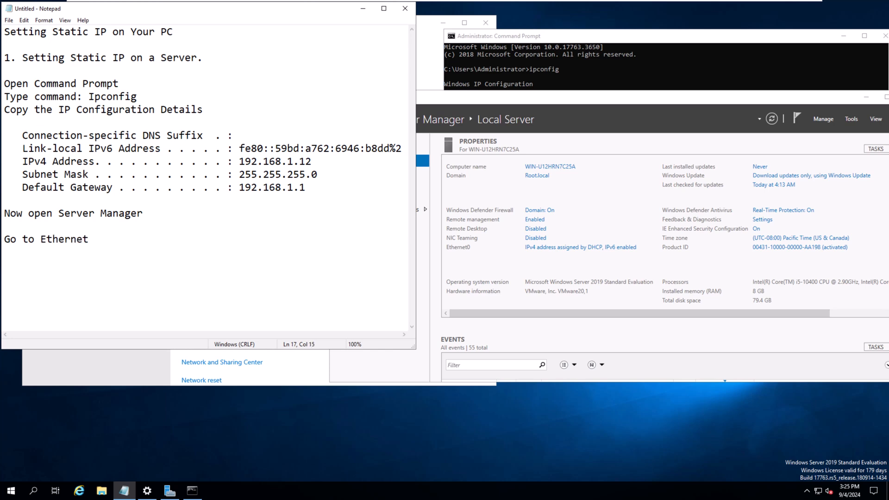
{"action": "type", "text": " Connection:"}
{"action": "key", "text": "BackSpace"}
{"action": "type", "text": "o"}
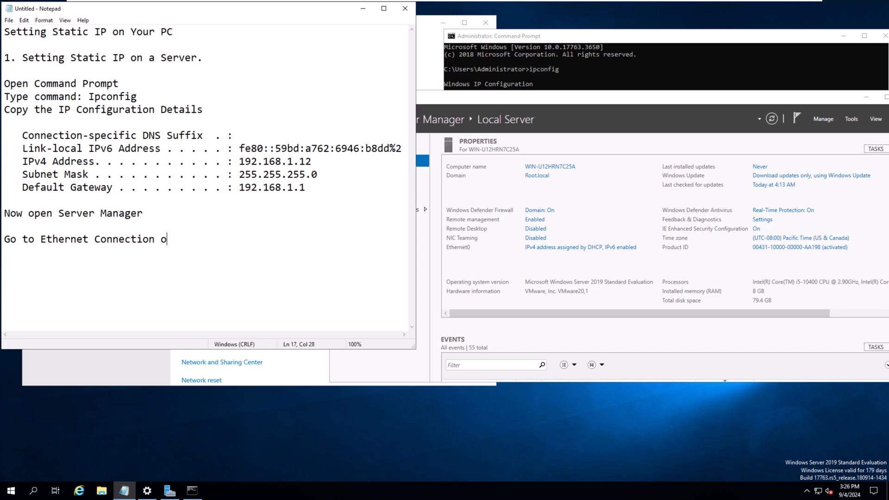
{"action": "type", "text": "r the network "}
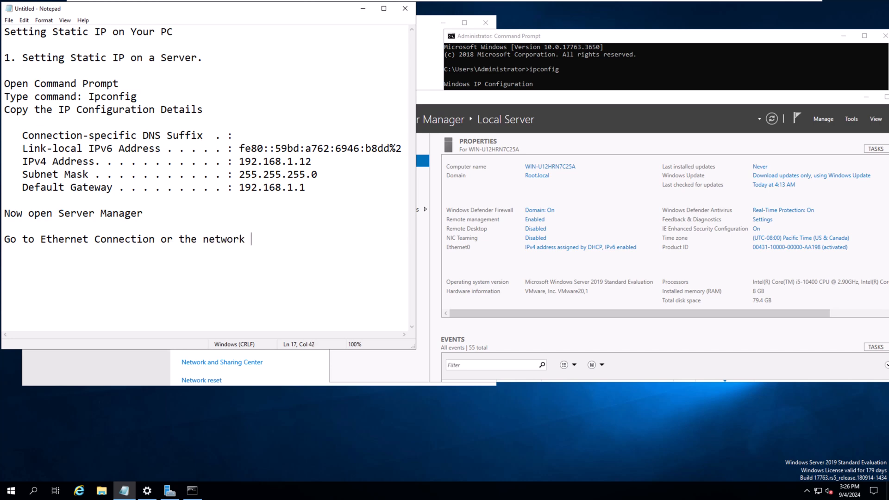
{"action": "type", "text": "interface which is "}
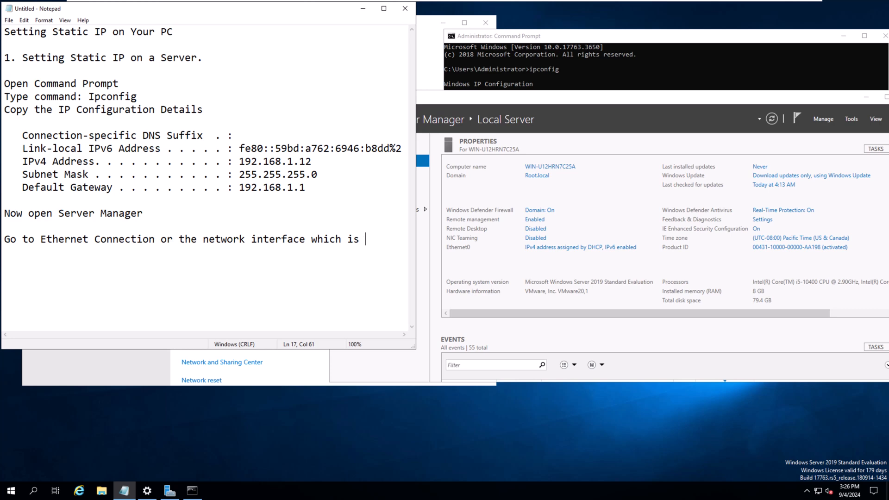
{"action": "type", "text": "connected."}
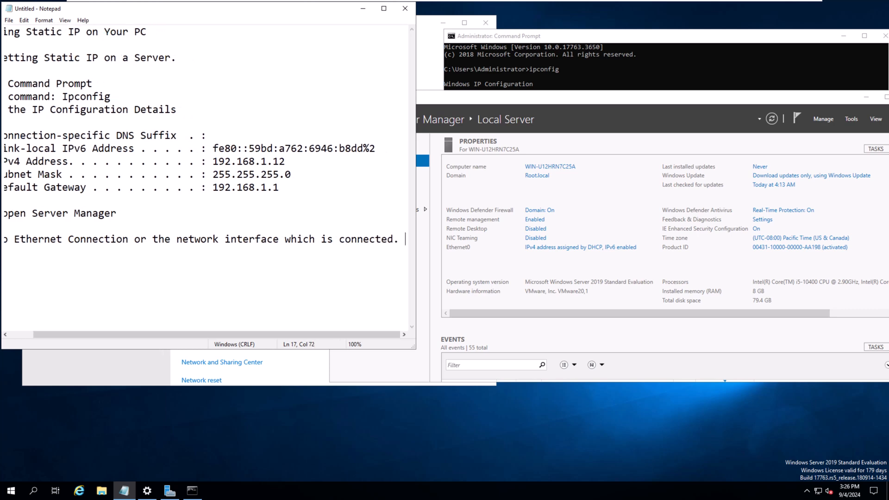
{"action": "key", "text": "Return"}
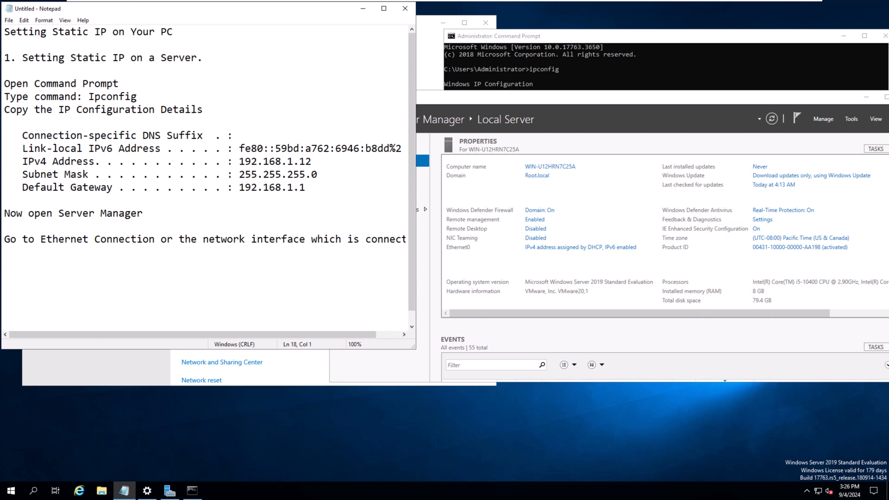
- Open Network Connections from the Ethernet0 setting in Server Manager and move its window away from the notes
{"action": "left_click", "coordinate": [581, 247]}
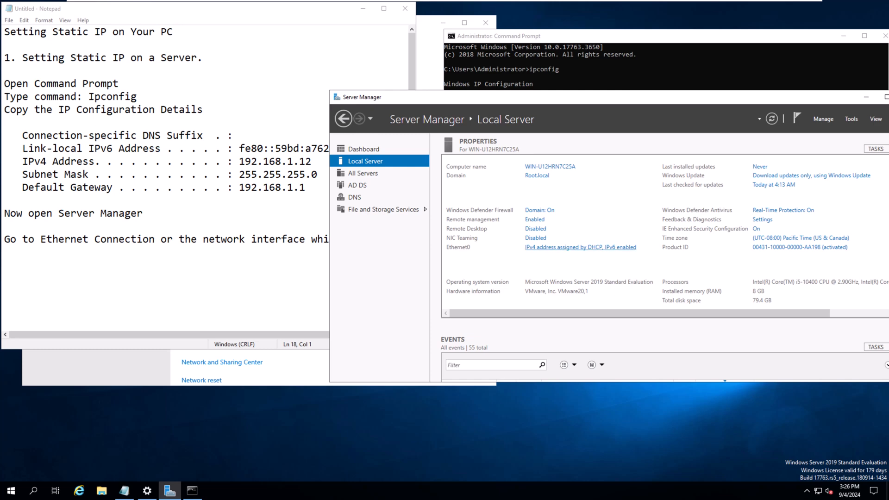
{"action": "left_click", "coordinate": [580, 248]}
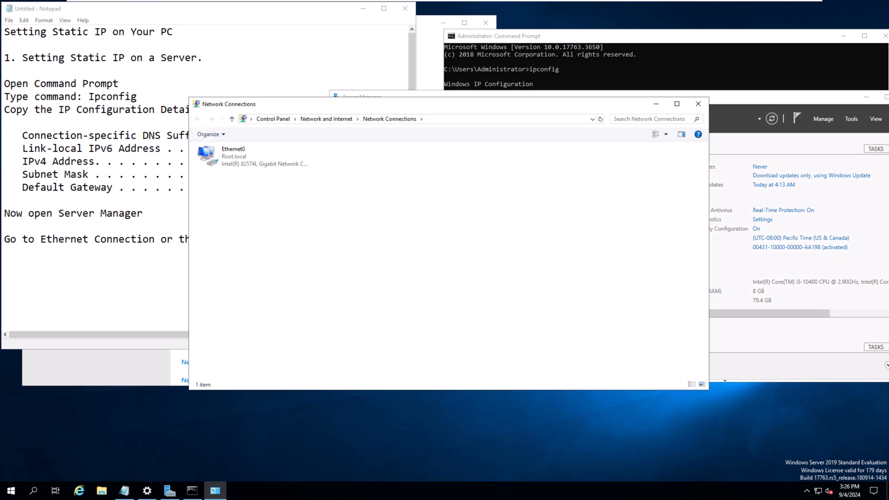
{"action": "left_click_drag", "start_coordinate": [427, 104], "coordinate": [553, 116]}
- Add the line "Right click on Adapter and click properties" to the Notepad notes
{"action": "left_click", "coordinate": [203, 273]}
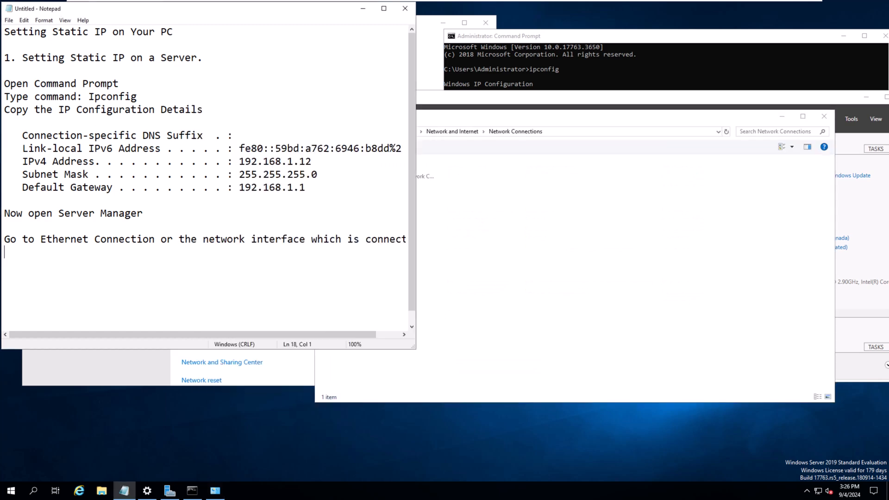
{"action": "type", "text": "Right click on Ada"}
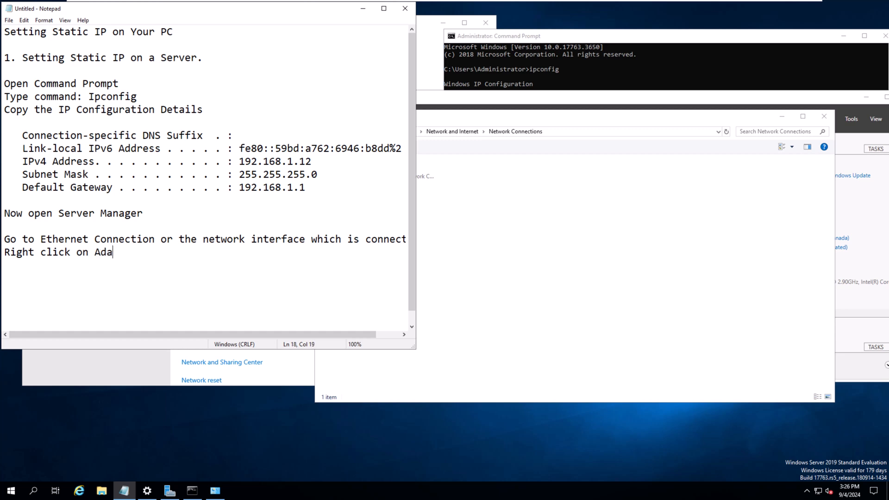
{"action": "type", "text": "pter"}
{"action": "key", "text": "Return"}
{"action": "type", "text": "and click"}
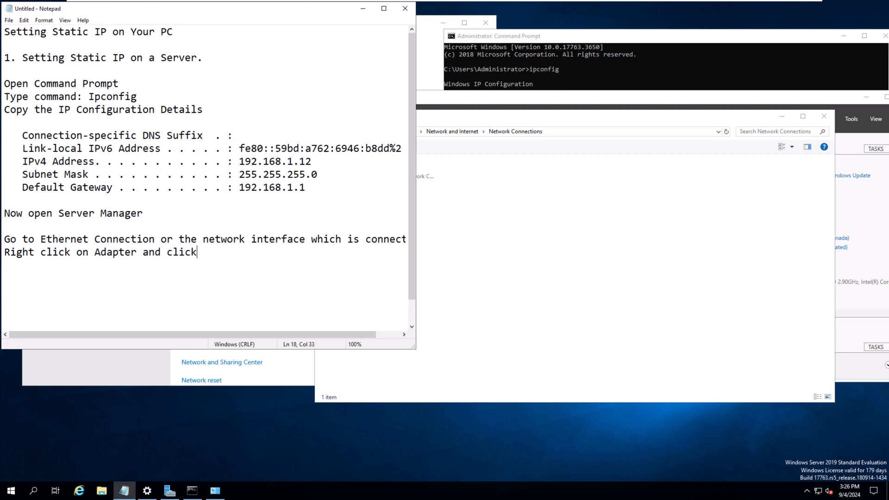
{"action": "type", "text": " properties"}
- Open the properties of the Ethernet0 adapter in Network Connections and select Internet Protocol Version 4 (TCP/IPv4)
{"action": "key", "text": "alt+Tab"}
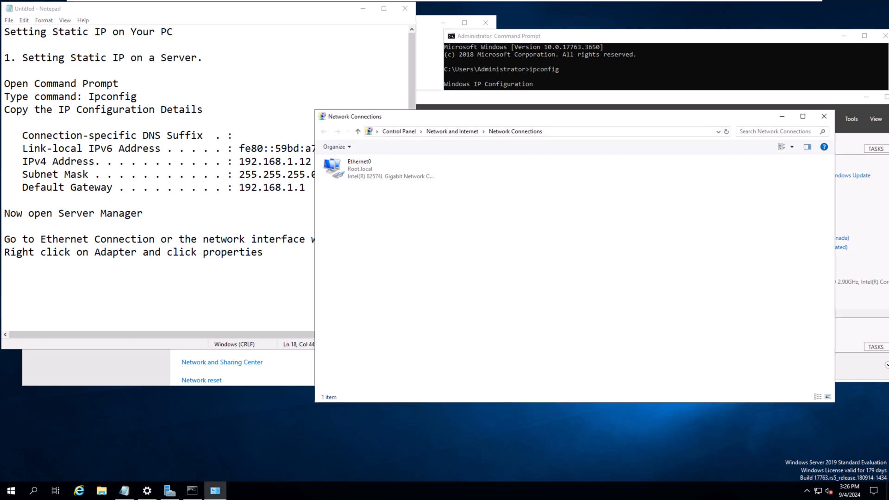
{"action": "left_click", "coordinate": [357, 165]}
{"action": "right_click", "coordinate": [357, 164]}
{"action": "left_click", "coordinate": [375, 255]}
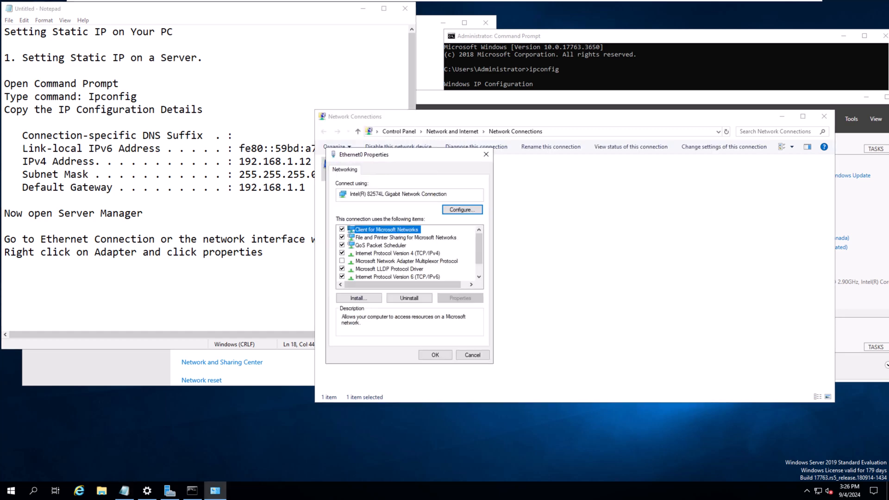
{"action": "left_click", "coordinate": [397, 254]}
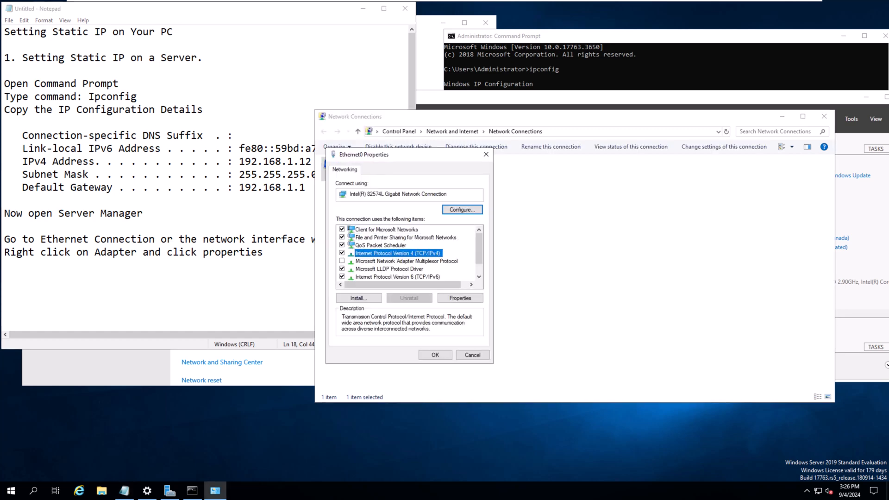
- Add the Notepad line "go to TCP IP V4 and click Properties" and open the properties of Internet Protocol Version 4
{"action": "key", "text": "alt+Tab"}
{"action": "key", "text": "Return"}
{"action": "type", "text": "g"}
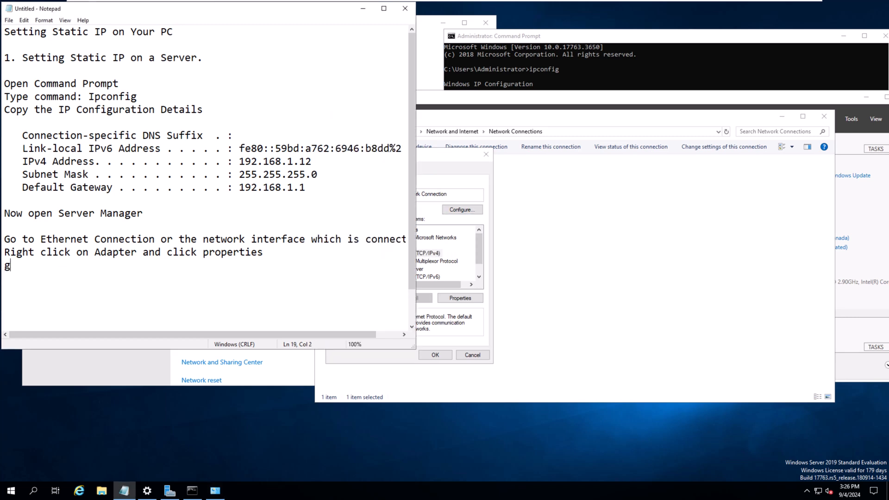
{"action": "type", "text": "o to TCP IP V4 and cl"}
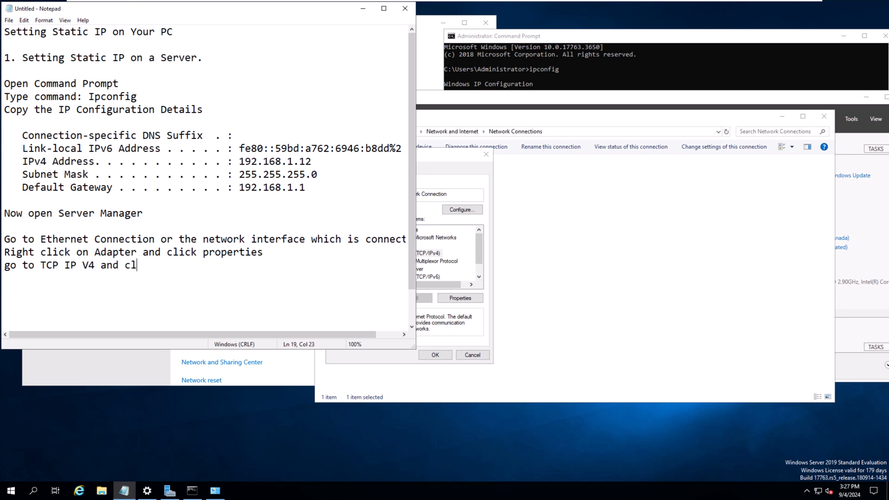
{"action": "type", "text": "ick Properties"}
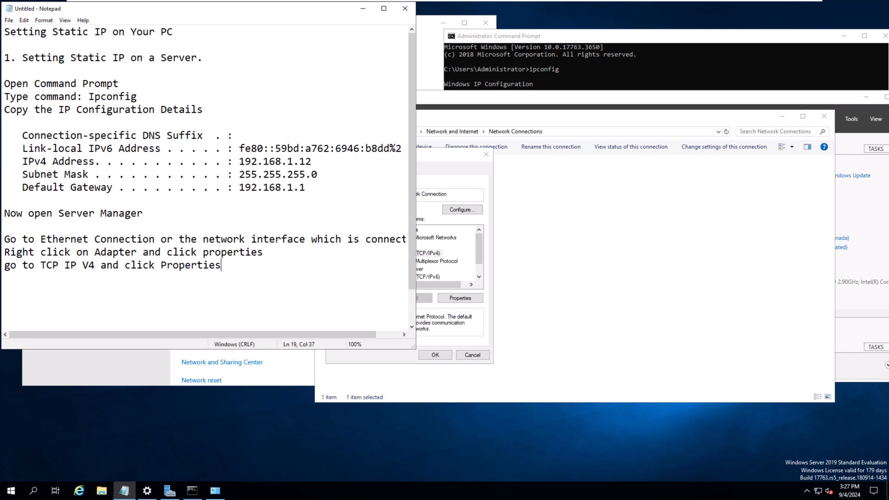
{"action": "key", "text": "alt+Tab"}
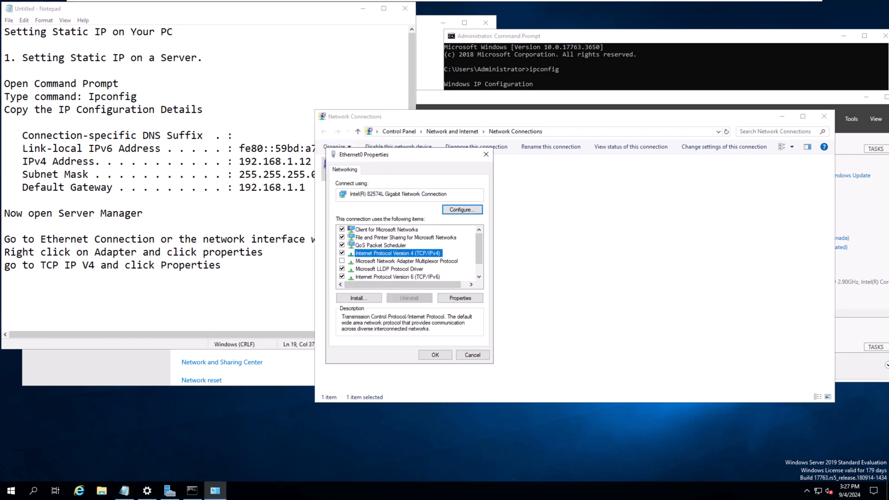
{"action": "left_click", "coordinate": [460, 298]}
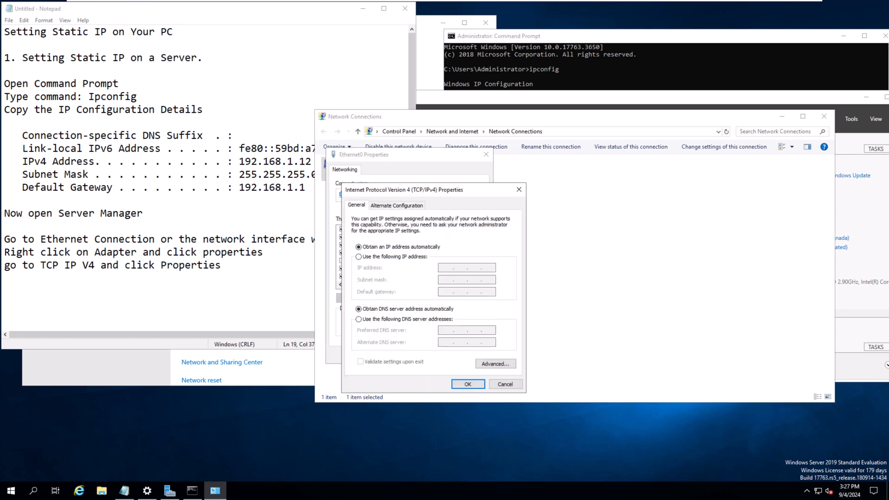
- Add the Notepad line Now select "Use the following IP Address" after a blank line, and choose that option in the TCP/IPv4 properties
{"action": "key", "text": "alt+Tab"}
{"action": "key", "text": "Return"}
{"action": "key", "text": "Return"}
{"action": "type", "text": "N"}
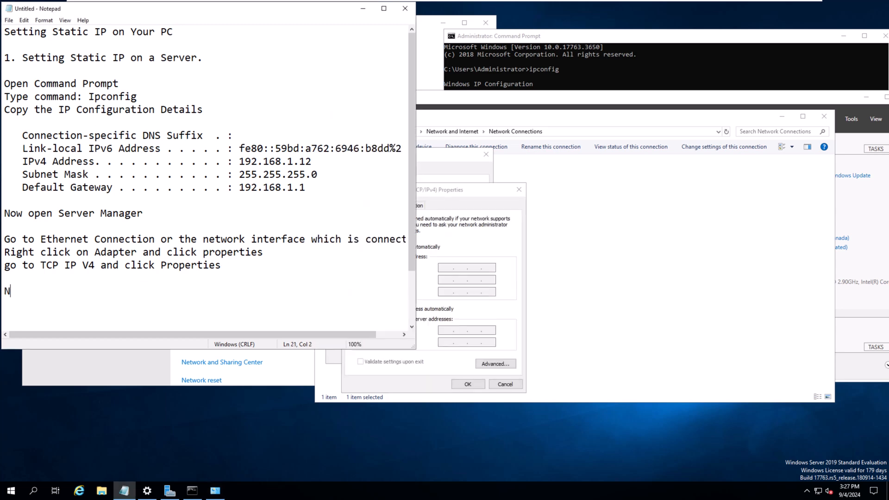
{"action": "type", "text": "ow select \"Use the "}
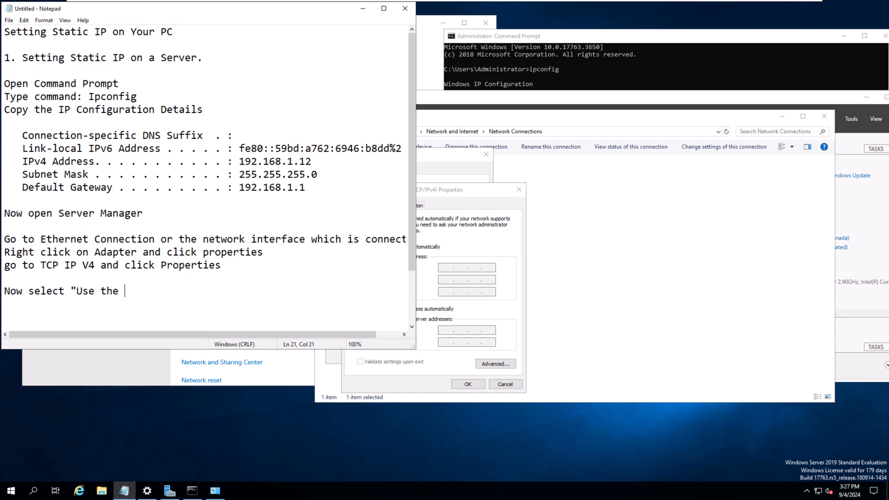
{"action": "type", "text": "following IP Ad"}
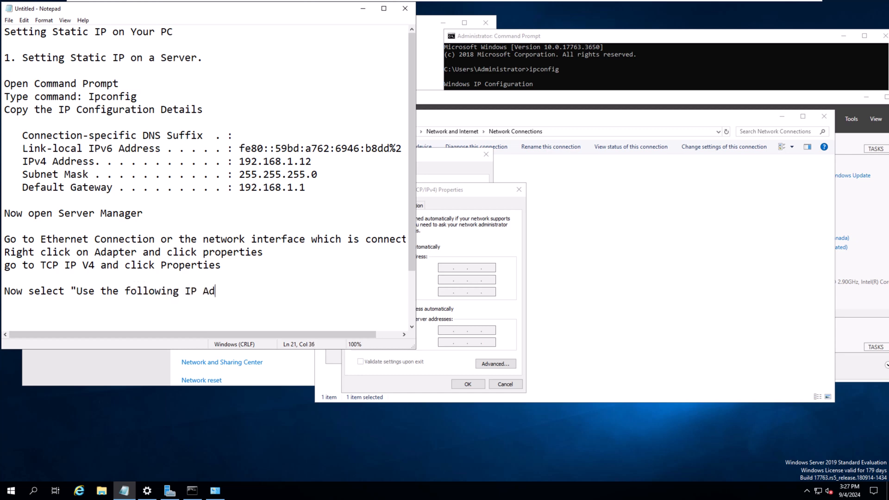
{"action": "type", "text": "dress\""}
{"action": "key", "text": "alt+Tab"}
{"action": "left_click", "coordinate": [359, 256]}
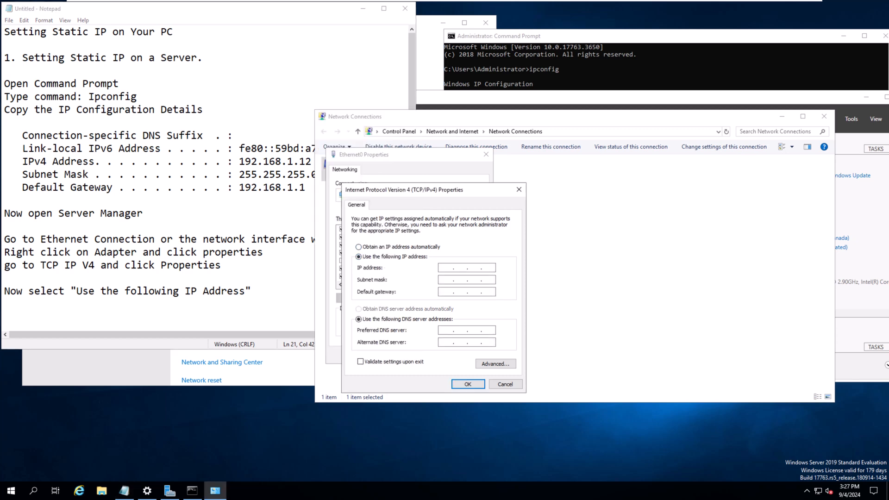
- Copy the IPv4 address 192.168.1.12 from the Notepad notes into the IP address field of the TCP/IPv4 properties
{"action": "left_click", "coordinate": [144, 213]}
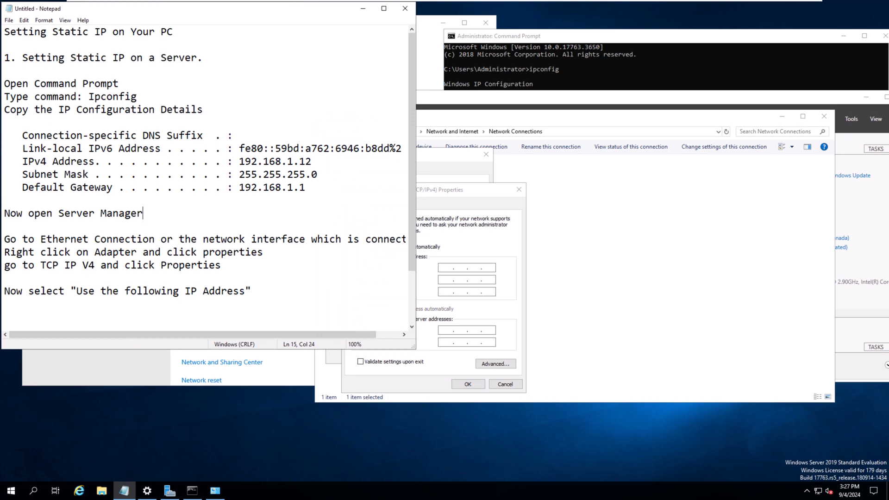
{"action": "left_click_drag", "start_coordinate": [16, 161], "coordinate": [312, 163]}
{"action": "left_click", "coordinate": [312, 162]}
{"action": "key", "text": "shift+Left"}
{"action": "key", "text": "shift+Left"}
{"action": "key", "text": "shift+Left"}
{"action": "key", "text": "shift+Left"}
{"action": "key", "text": "shift+Left"}
{"action": "key", "text": "shift+Left"}
{"action": "key", "text": "shift+Left"}
{"action": "key", "text": "shift+Left"}
{"action": "key", "text": "shift+Left"}
{"action": "key", "text": "shift+Left"}
{"action": "key", "text": "shift+Left"}
{"action": "key", "text": "shift+Left"}
{"action": "key", "text": "ctrl+c"}
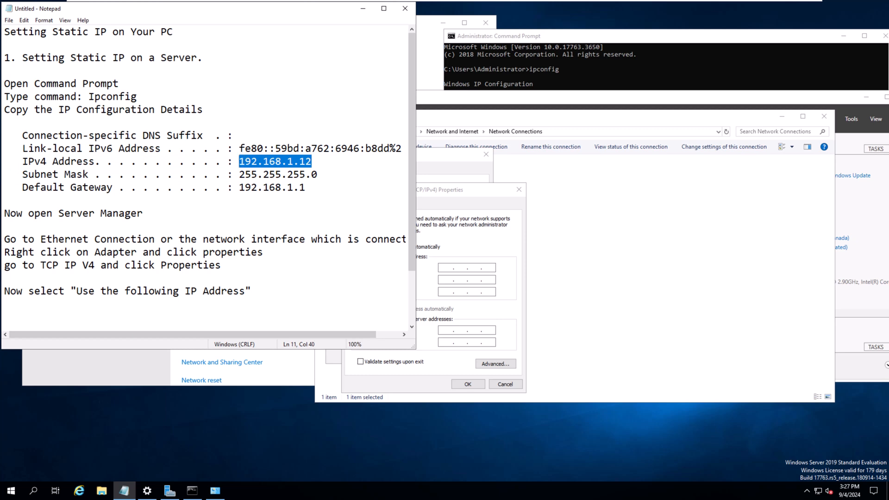
{"action": "key", "text": "alt+Tab"}
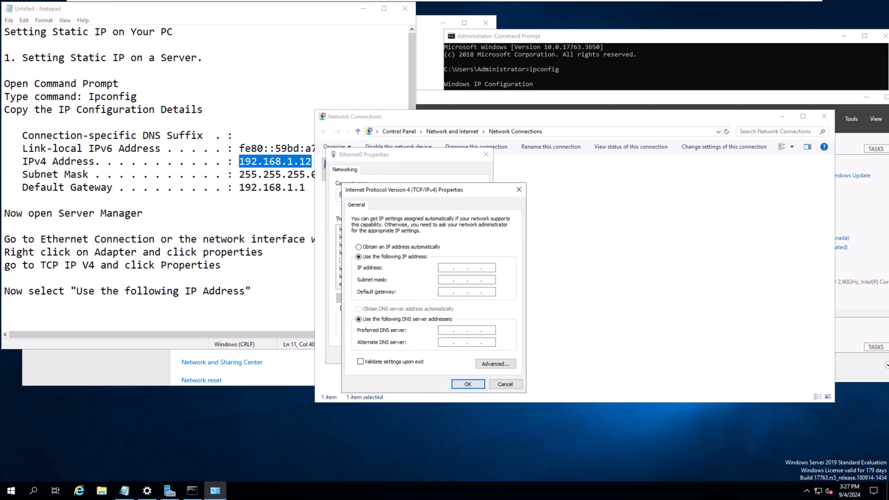
{"action": "key", "text": "ctrl+v"}
- Fill in subnet mask 255.255.255.0 and use 192.168.1.1 from the notes as both default gateway and preferred DNS server
{"action": "left_click", "coordinate": [251, 175]}
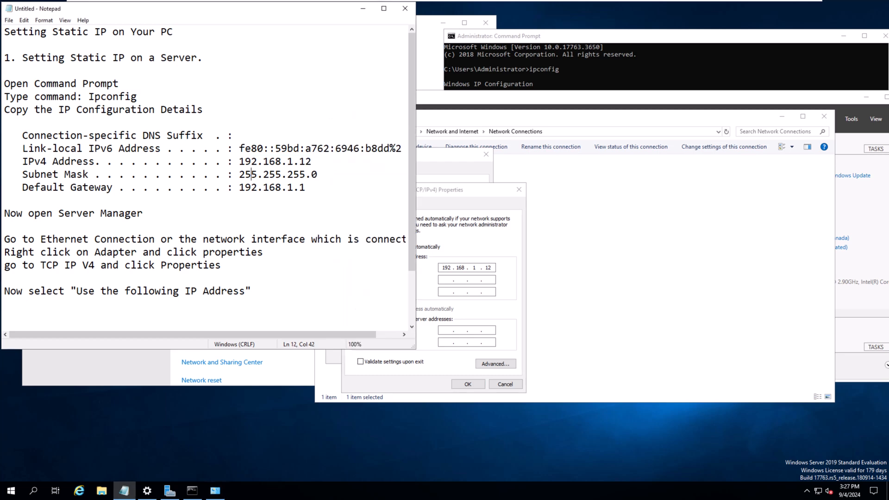
{"action": "left_click", "coordinate": [456, 280]}
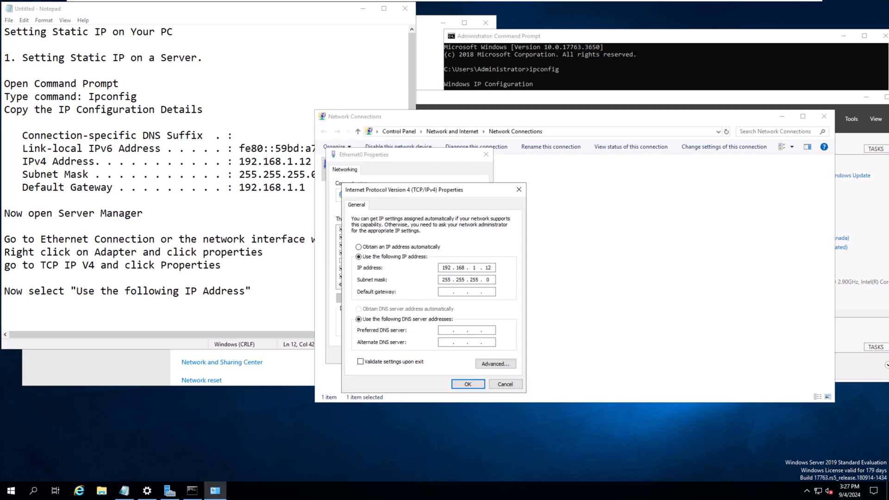
{"action": "left_click_drag", "start_coordinate": [239, 187], "coordinate": [305, 187]}
{"action": "key", "text": "ctrl+c"}
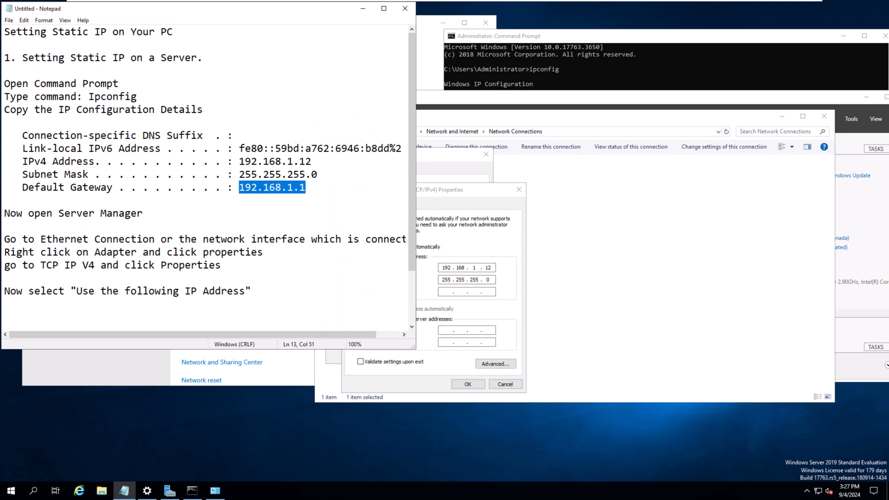
{"action": "left_click", "coordinate": [442, 330]}
{"action": "key", "text": "ctrl+v"}
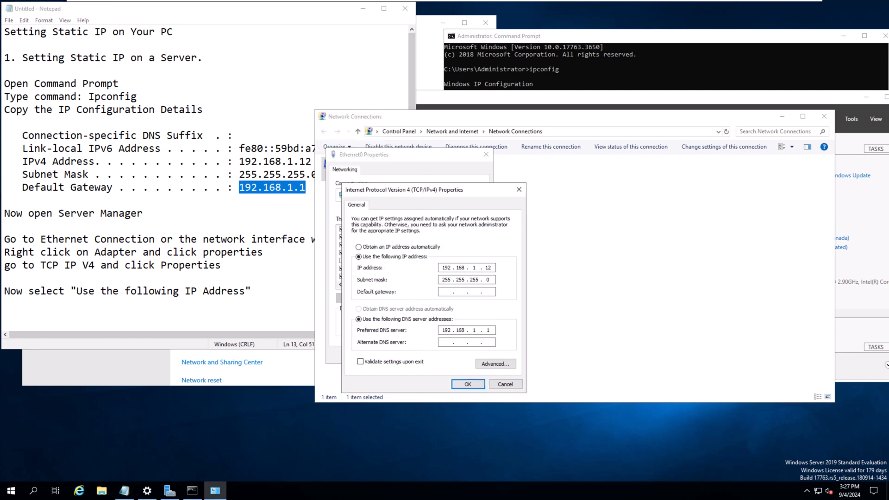
{"action": "left_click", "coordinate": [446, 291]}
{"action": "key", "text": "ctrl+v"}
- Confirm the TCP/IPv4 settings, close the Ethernet0 properties and cancel the Windows Network Diagnostics run
{"action": "double_click", "coordinate": [446, 330]}
{"action": "left_click", "coordinate": [443, 330]}
{"action": "key", "text": "Return"}
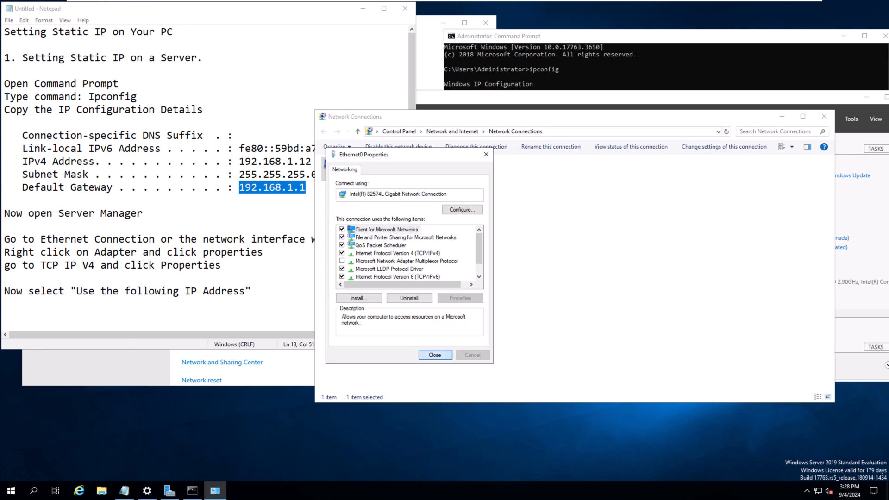
{"action": "key", "text": "Return"}
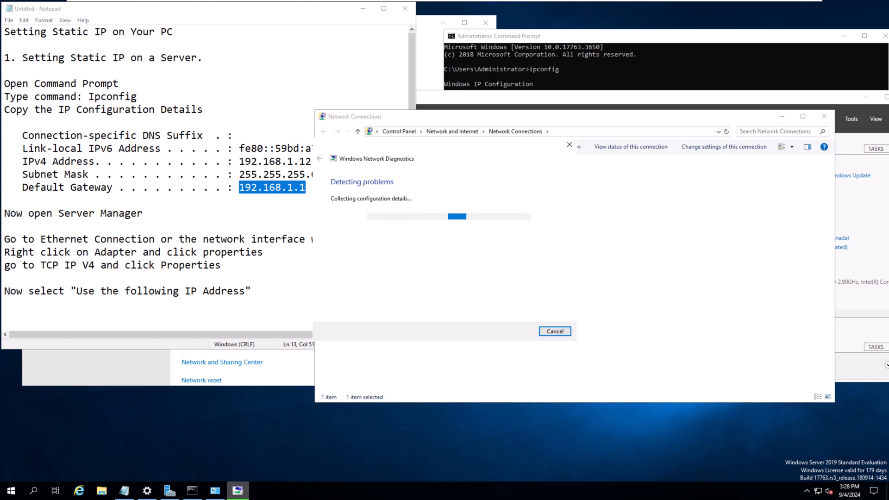
{"action": "left_click", "coordinate": [556, 331]}
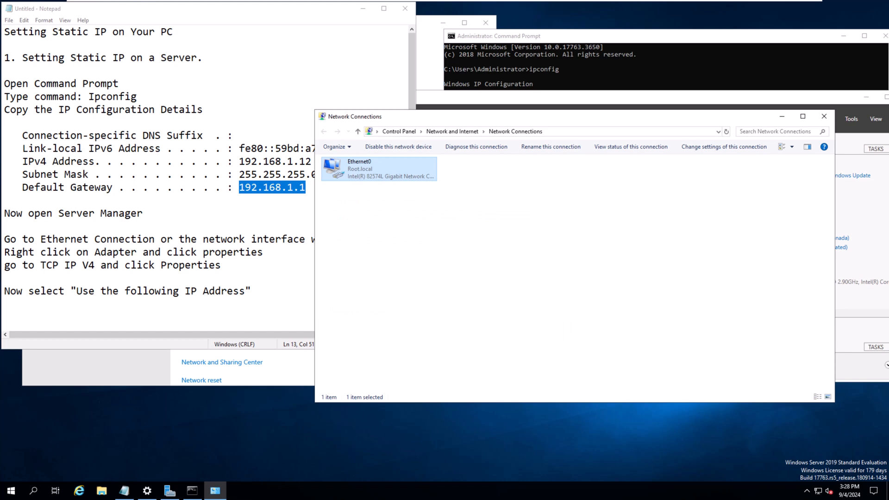
- Add the line Make sure you use the Default Gateway as "Preferred DNS" at the end of the Notepad notes
{"action": "left_click", "coordinate": [252, 292]}
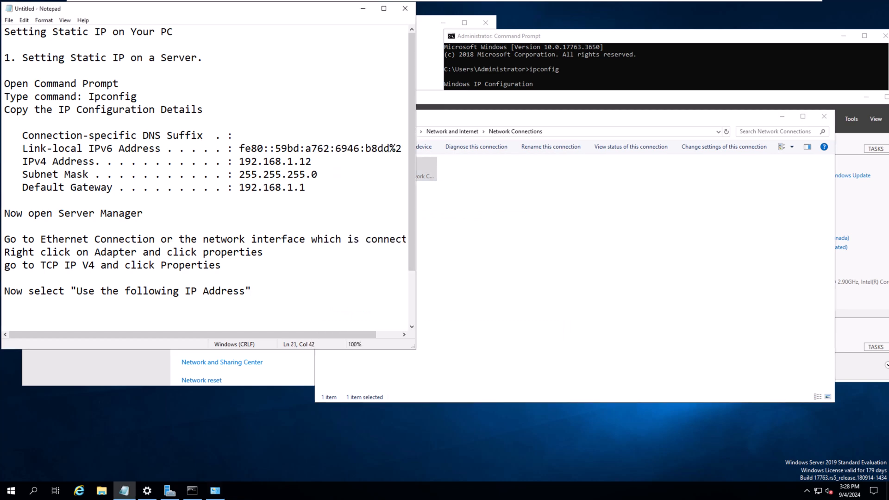
{"action": "key", "text": "Return"}
{"action": "key", "text": "Return"}
{"action": "type", "text": "Make sure you "}
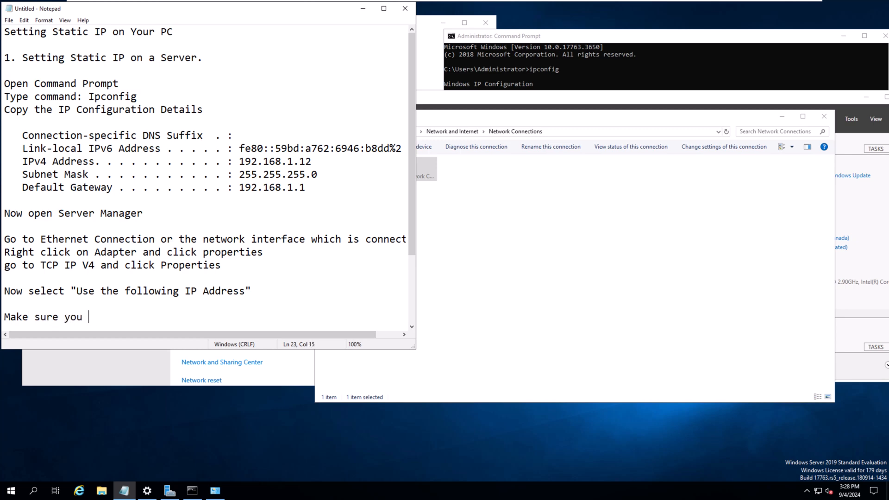
{"action": "type", "text": "use the Defau"}
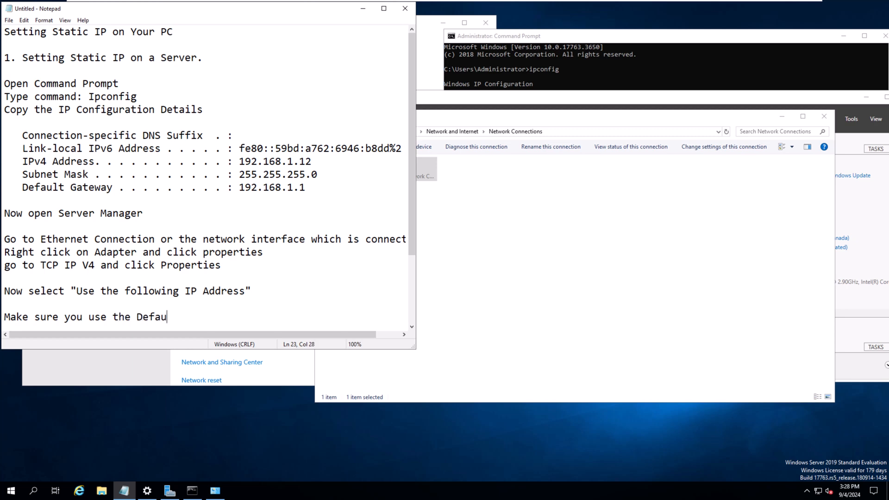
{"action": "type", "text": "lt Fa"}
{"action": "key", "text": "BackSpace"}
{"action": "key", "text": "BackSpace"}
{"action": "type", "text": "Gateway as "}
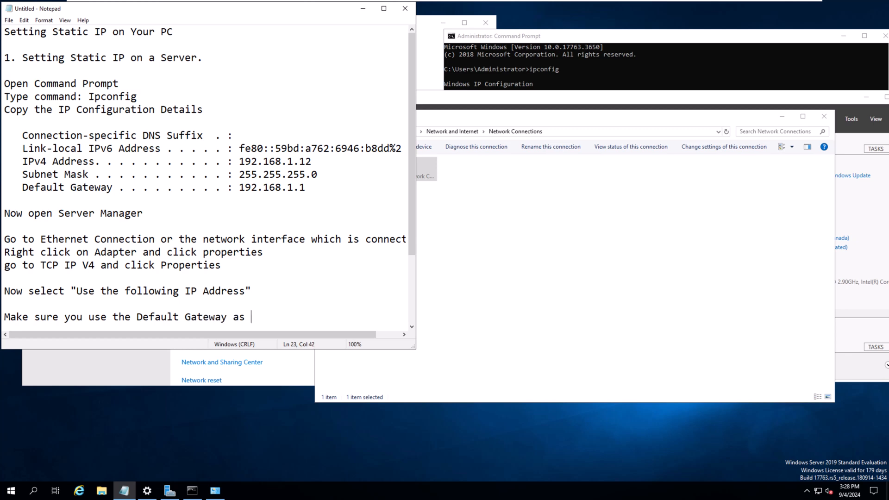
{"action": "type", "text": "\"Preferred DNS\""}
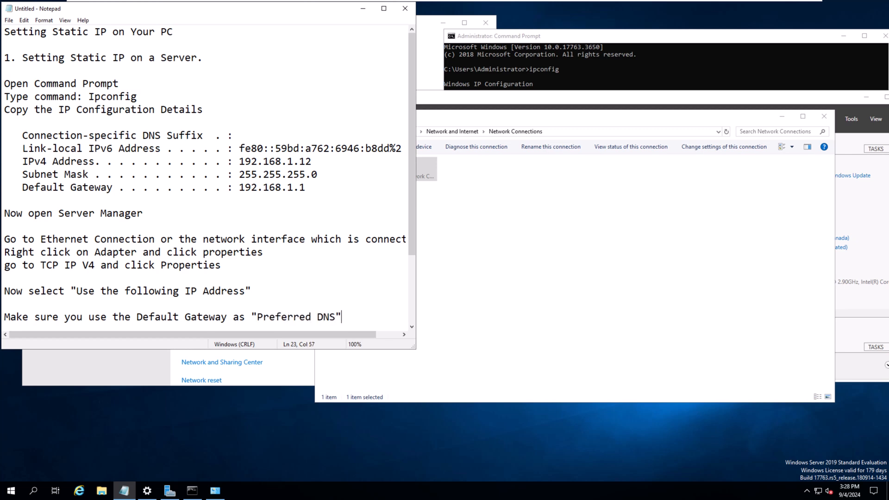
- Reopen the TCP/IPv4 properties of the Ethernet0 adapter and highlight the start of the preferred DNS server address
{"action": "left_click", "coordinate": [426, 175]}
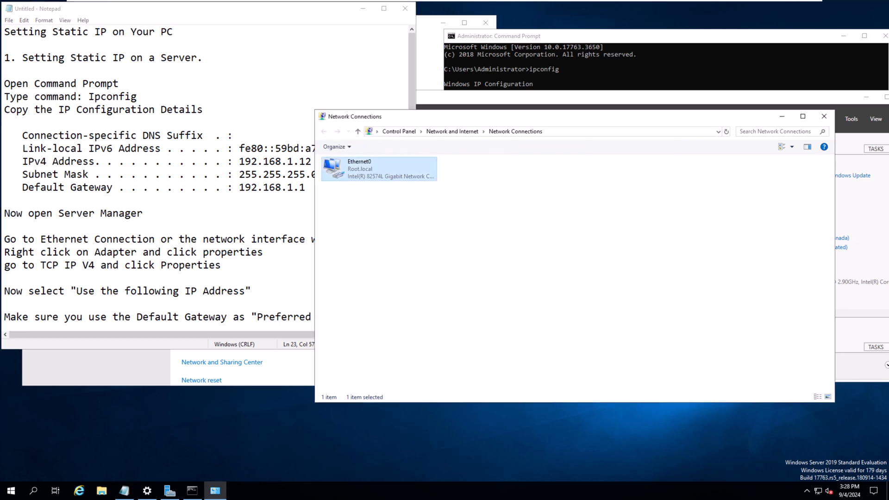
{"action": "right_click", "coordinate": [415, 177]}
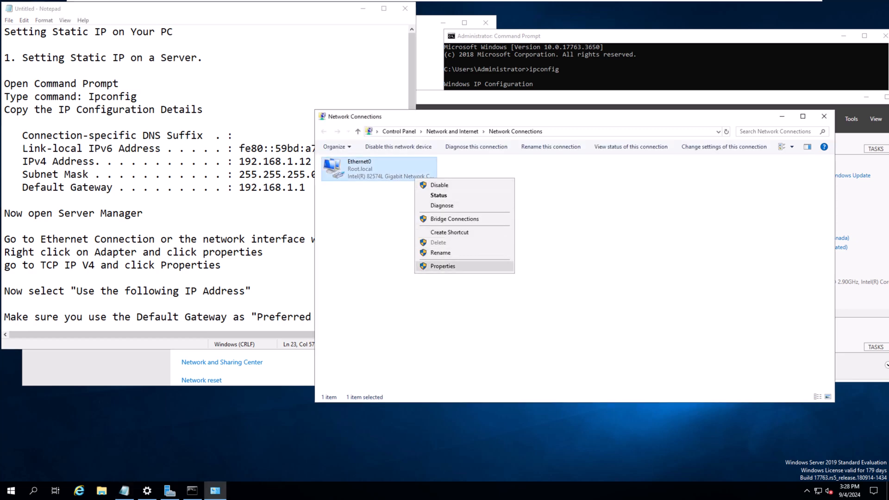
{"action": "left_click", "coordinate": [443, 266]}
{"action": "left_click", "coordinate": [398, 253]}
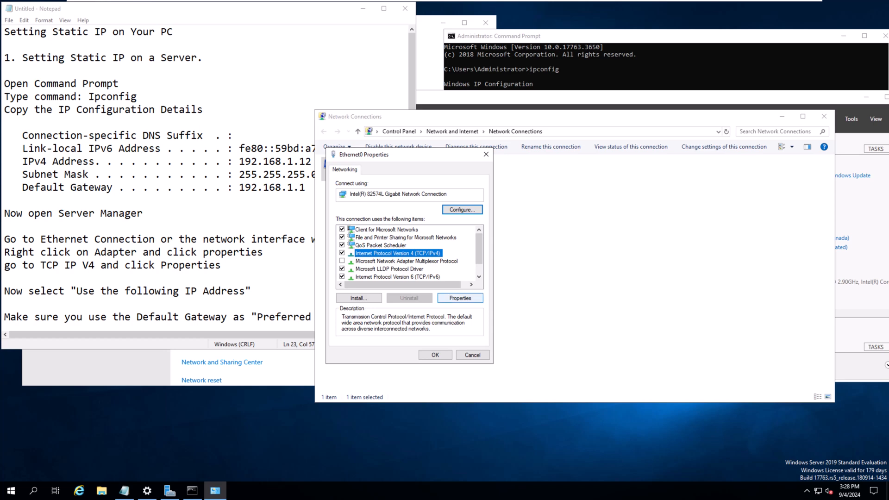
{"action": "left_click", "coordinate": [460, 298]}
{"action": "left_click_drag", "start_coordinate": [442, 330], "coordinate": [447, 330]}
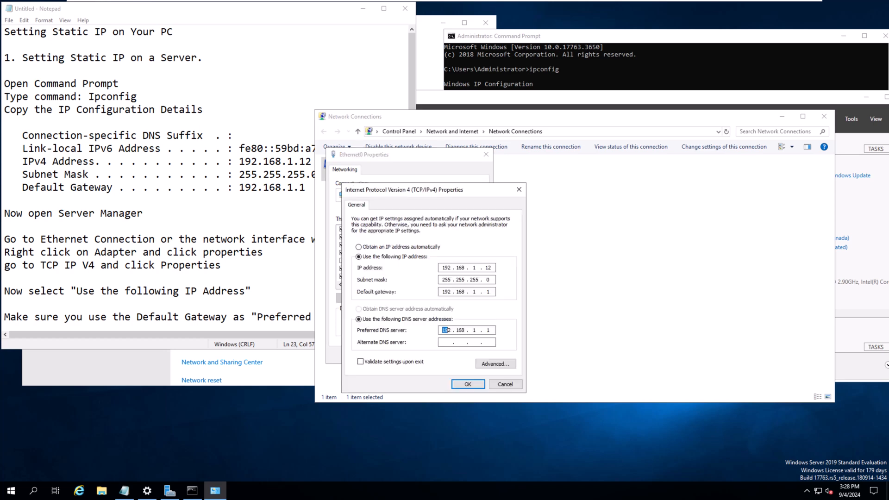
- Add the line "You can also use google DNS : 8.8.8.8" below the Preferred DNS note in Notepad
{"action": "scroll", "coordinate": [203, 213], "scroll_direction": "down", "scroll_amount": 2}
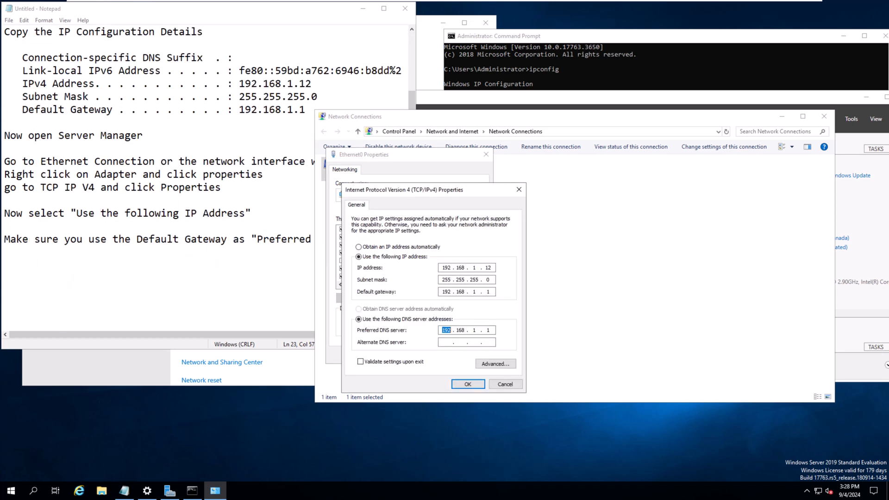
{"action": "left_click", "coordinate": [260, 291]}
{"action": "left_click", "coordinate": [343, 239]}
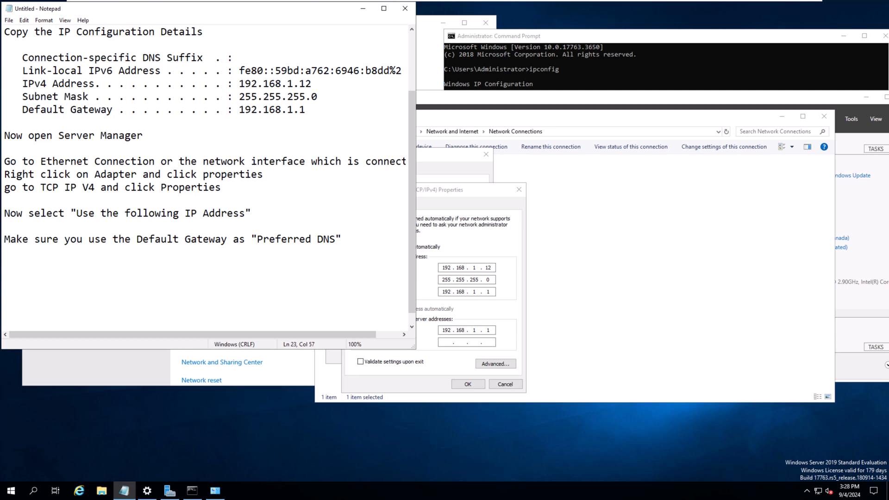
{"action": "key", "text": "Return"}
{"action": "key", "text": "Return"}
{"action": "type", "text": "You can "}
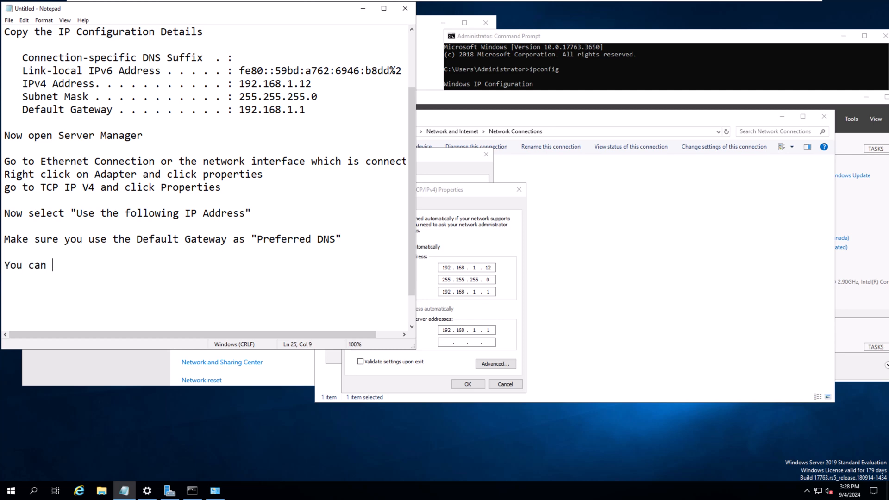
{"action": "type", "text": "also use google DNS"}
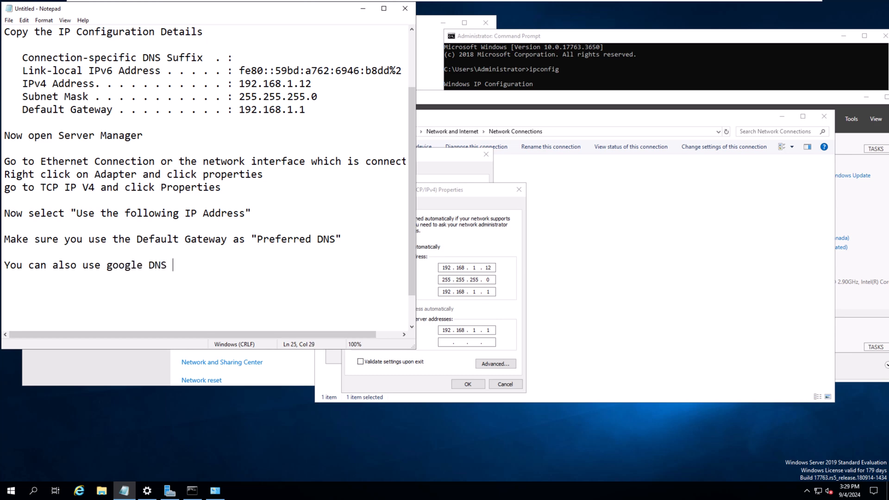
{"action": "type", "text": " : 8.8.8.8"}
- Save 8.8.8.8 as the alternate DNS server in the TCP/IPv4 properties and check the server's network connection status
{"action": "key", "text": "alt+Tab"}
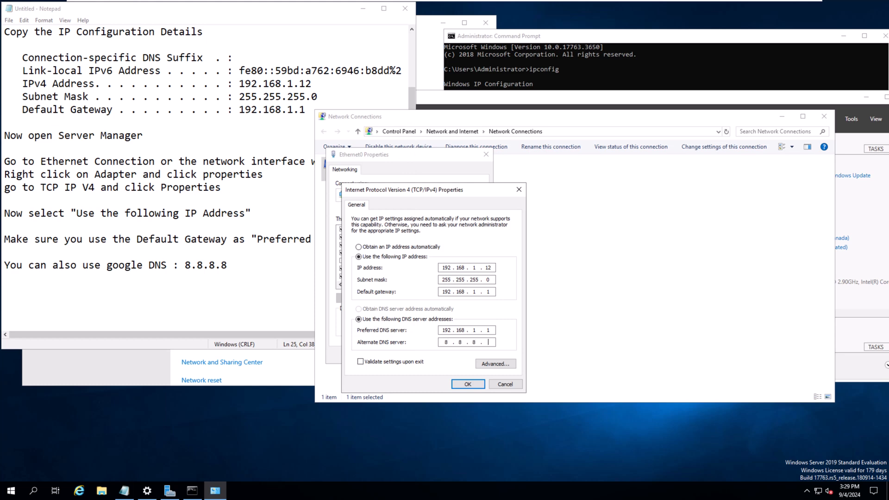
{"action": "key", "text": "Return"}
{"action": "key", "text": "Return"}
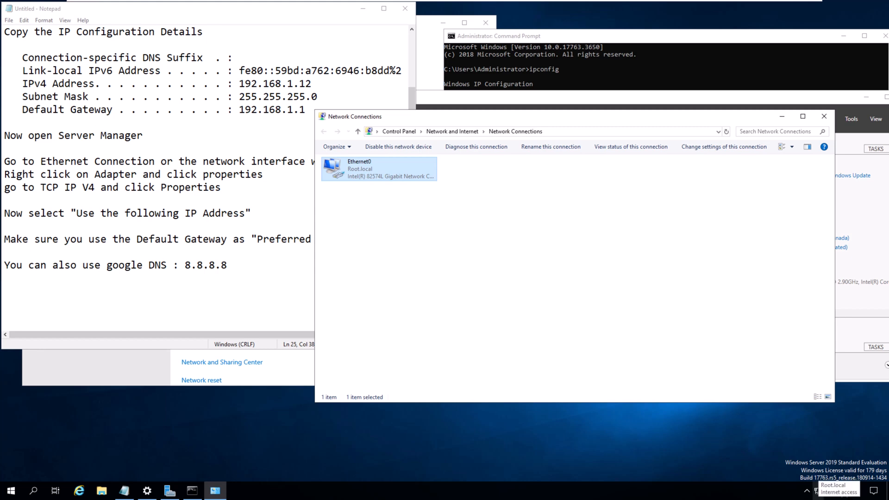
{"action": "left_click", "coordinate": [817, 491]}
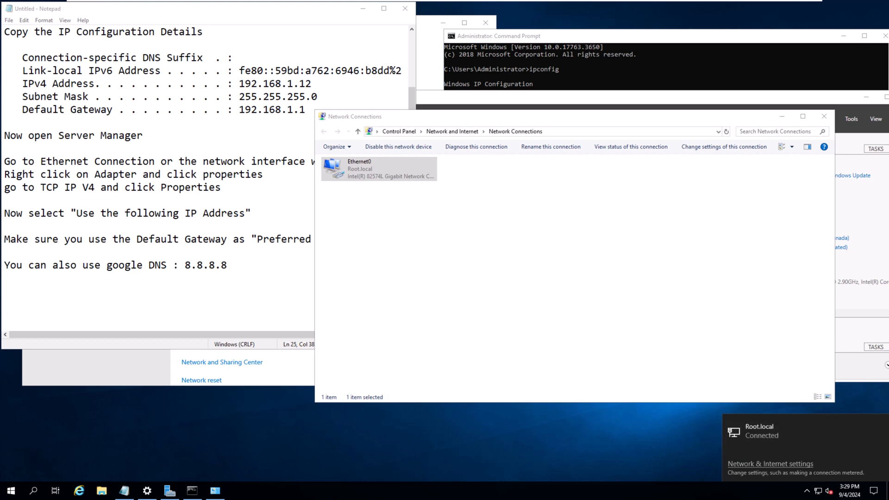
- Switch to Notepad and add the line "to check internet connection, ping yahoo.com or byqus.com" below the google DNS note
{"action": "key", "text": "Escape"}
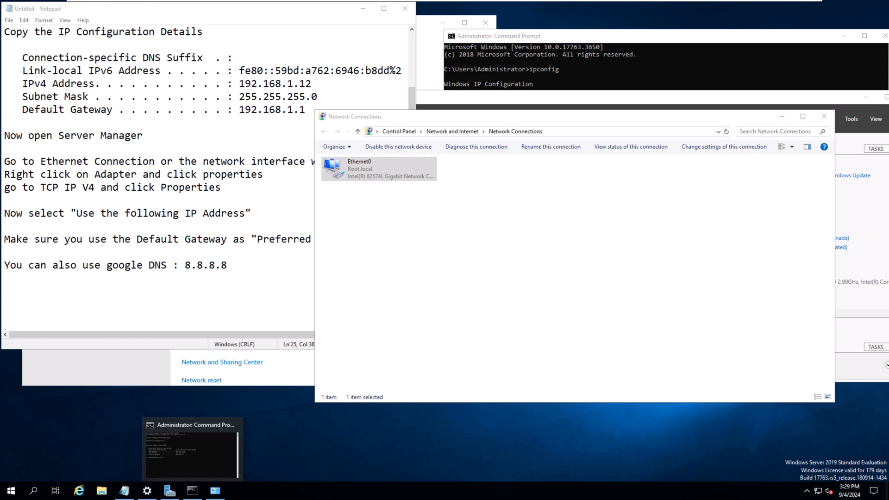
{"action": "left_click", "coordinate": [124, 491]}
{"action": "key", "text": "Return"}
{"action": "key", "text": "Return"}
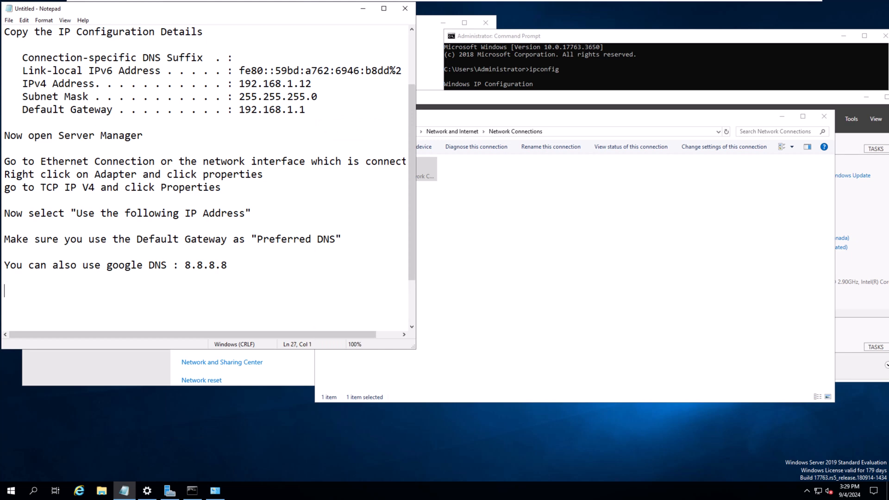
{"action": "type", "text": "to check internet"}
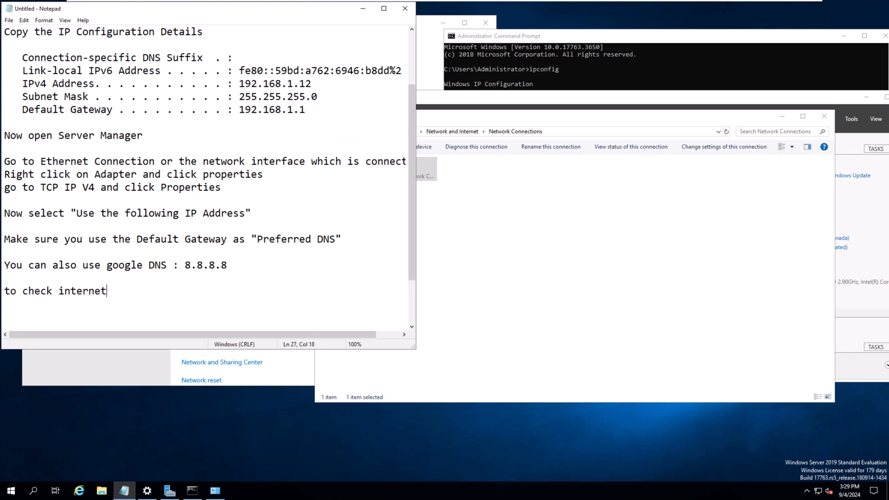
{"action": "type", "text": " connection, ping"}
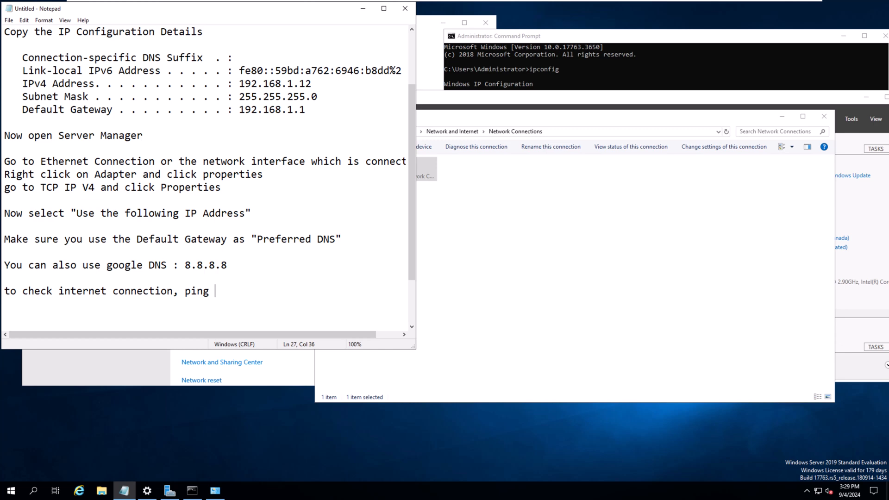
{"action": "type", "text": " yahoo.com or byqus.com"}
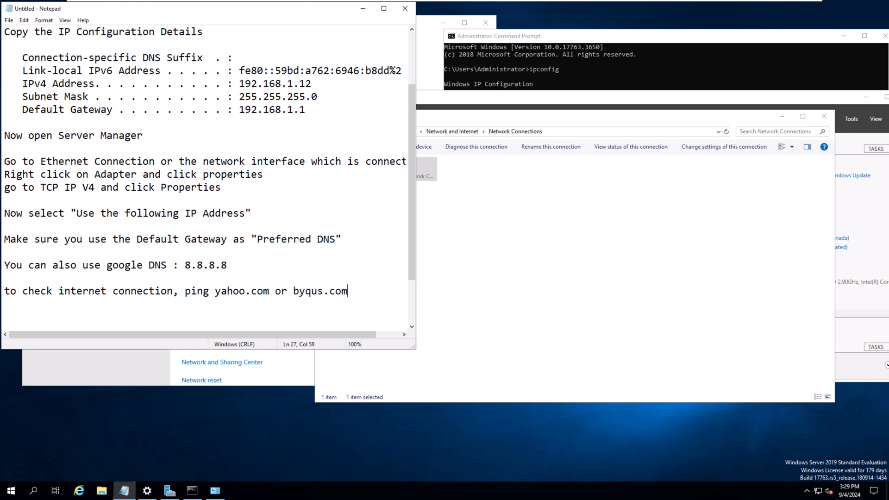
- Switch to Command Prompt and ping byqus.com to test the connection
{"action": "left_click", "coordinate": [192, 491]}
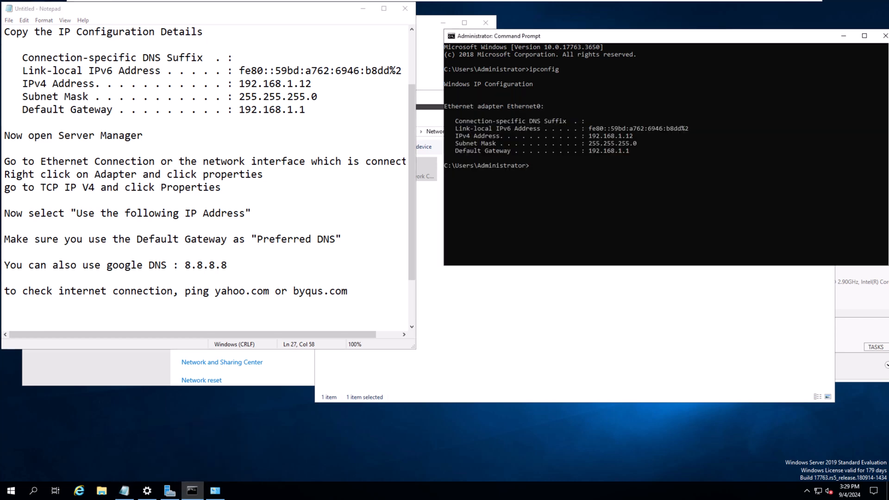
{"action": "type", "text": "ping byqus.com"}
{"action": "key", "text": "Return"}
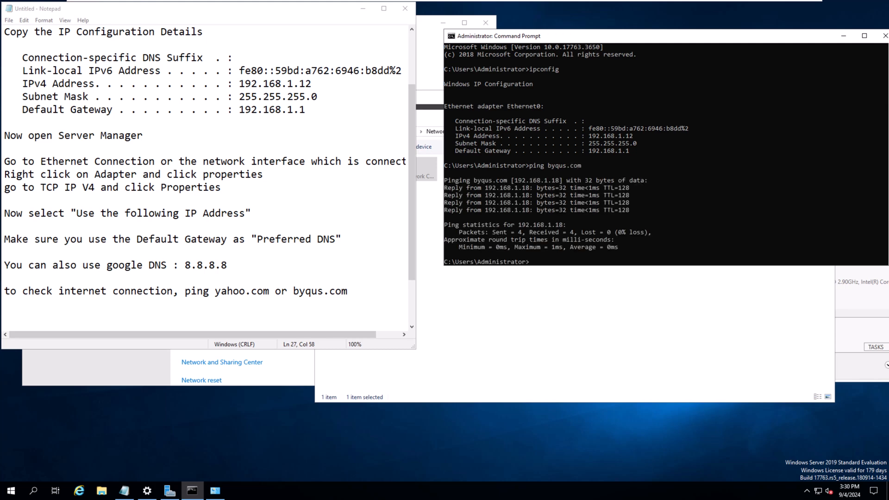
- Return to Notepad and add the line "It is working." below the ping note, leaving a blank line around it
{"action": "key", "text": "alt+Tab"}
{"action": "key", "text": "Return"}
{"action": "key", "text": "Return"}
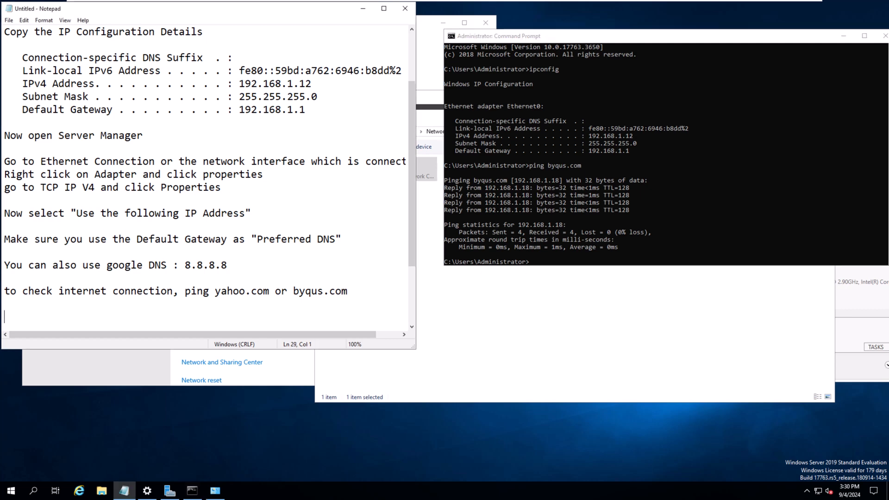
{"action": "type", "text": "It is working."}
{"action": "key", "text": "Return"}
{"action": "key", "text": "Return"}
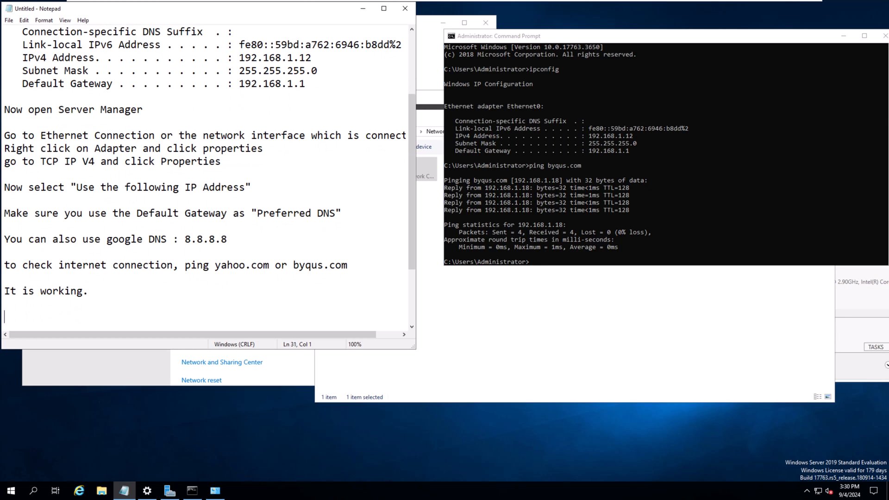
- Write "Now your PC is on Static IP. Which means, even if you reboot the machine" as a new line at the end
{"action": "type", "text": "Now your PC is o"}
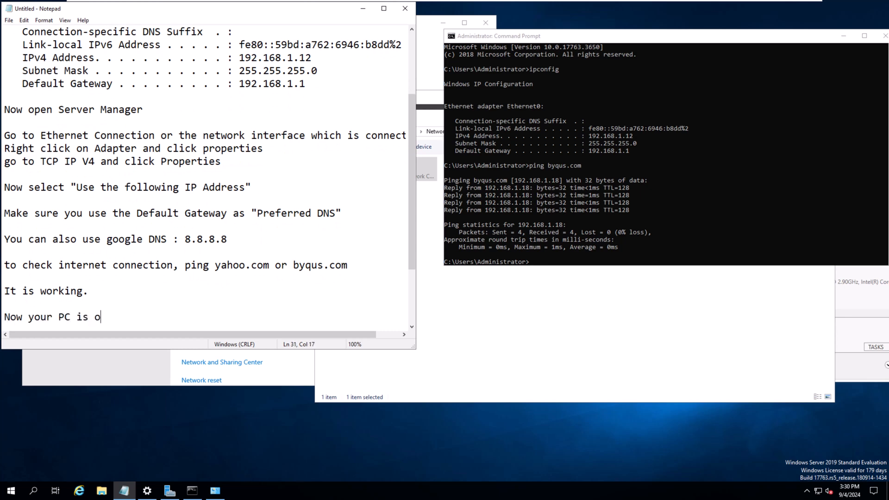
{"action": "type", "text": "n Static IP. Which means"}
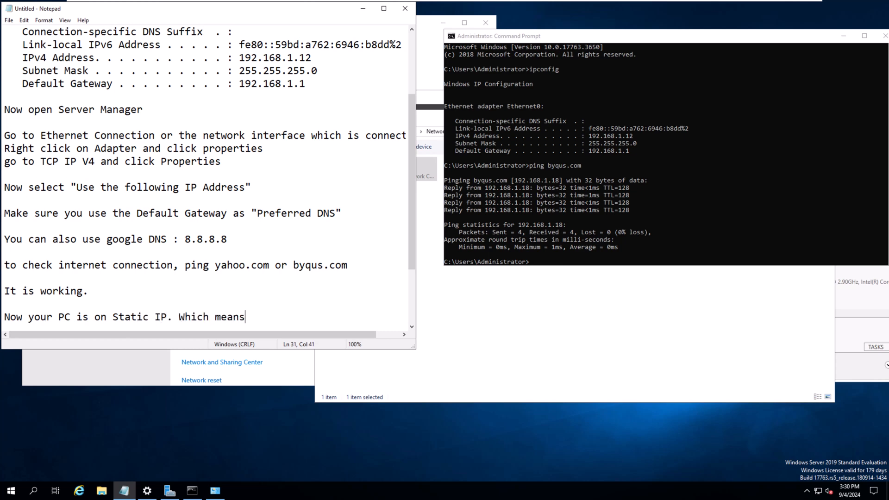
{"action": "type", "text": ", even if you reboot the m"}
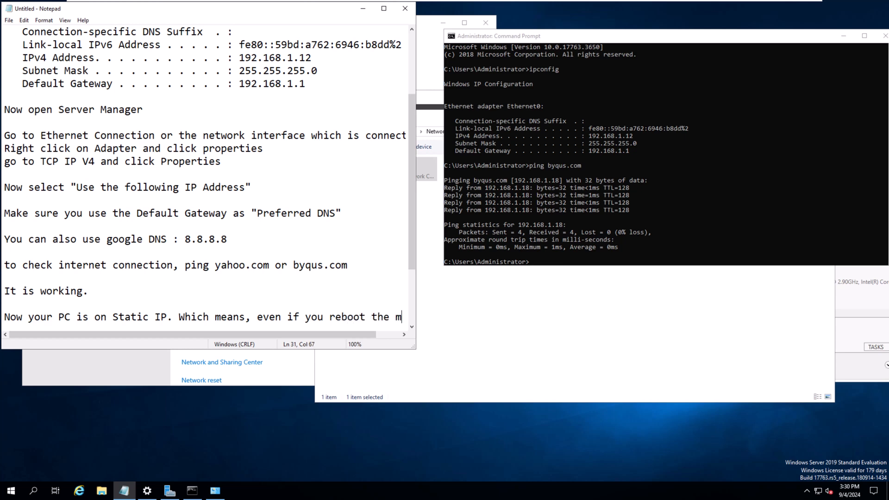
{"action": "type", "text": "achine he"}
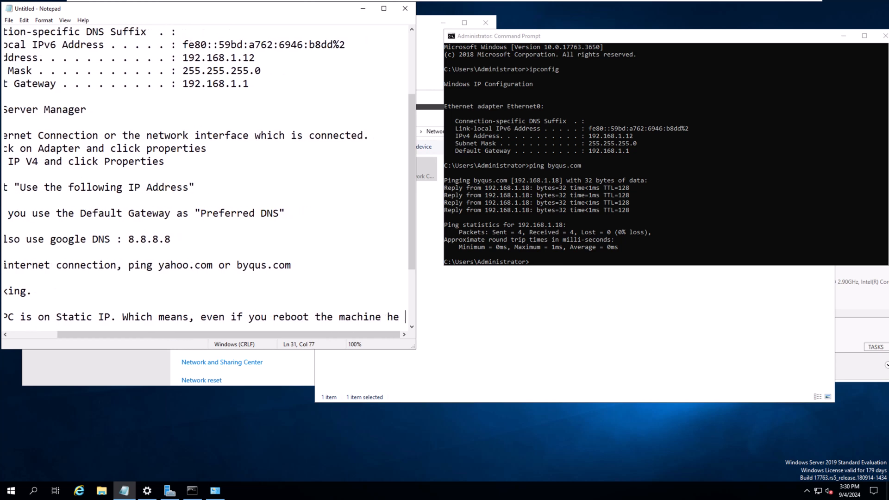
{"action": "key", "text": "BackSpace"}
{"action": "key", "text": "BackSpace"}
{"action": "key", "text": "BackSpace"}
{"action": "key", "text": "BackSpace"}
{"action": "key", "text": "Return"}
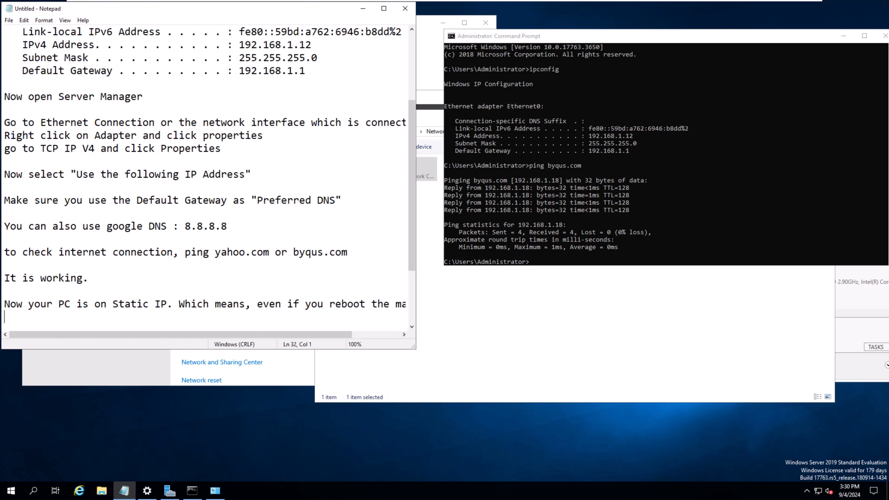
- Finish the static IP note with the line "The IP Address will not change." and leave two blank lines below it
{"action": "type", "text": "The IP Address will not"}
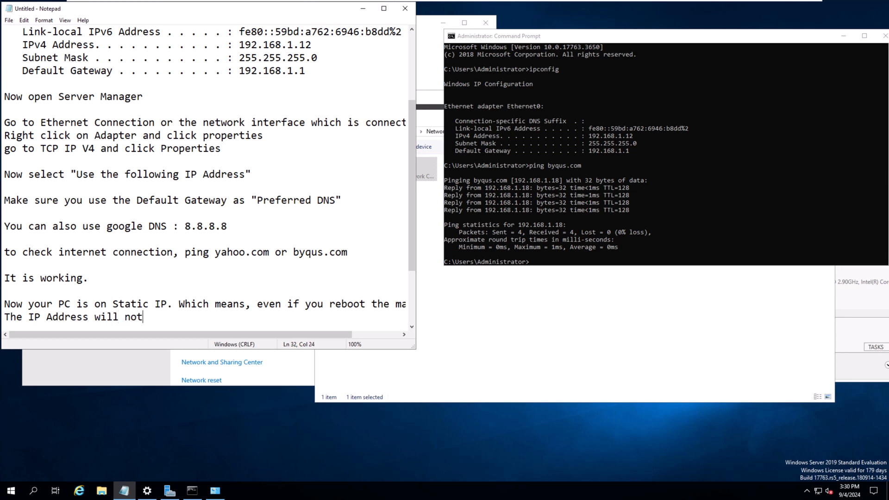
{"action": "type", "text": " change."}
{"action": "key", "text": "Return"}
{"action": "key", "text": "Return"}
{"action": "key", "text": "Return"}
- Close the notes with the lines "Thank you for watching" and "Like and Subscribe", separated by a blank line
{"action": "type", "text": "Tha"}
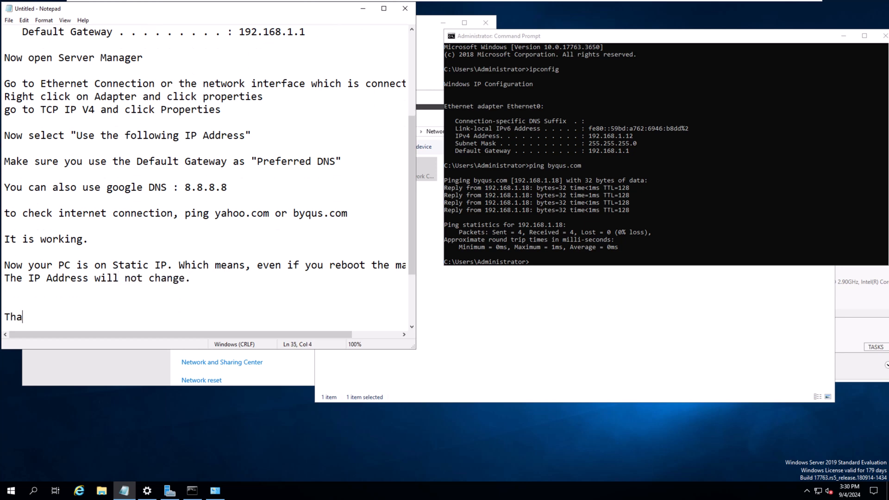
{"action": "type", "text": "nk you for watching"}
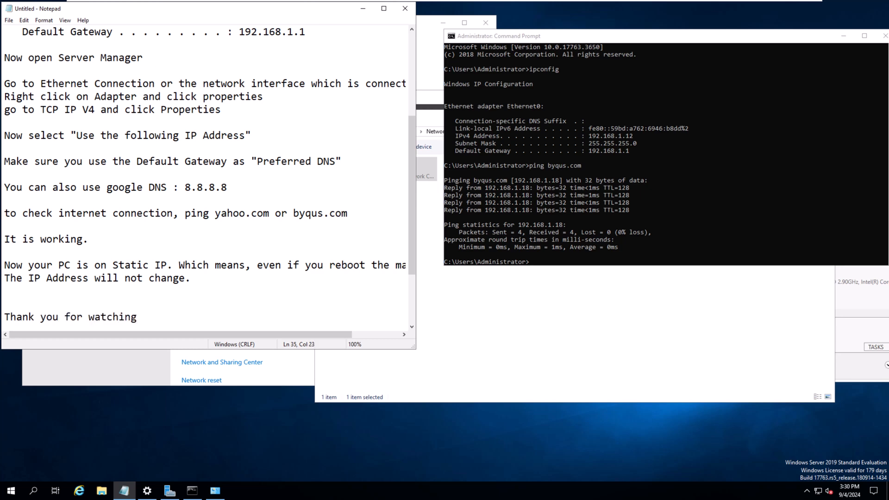
{"action": "key", "text": "Return"}
{"action": "key", "text": "Return"}
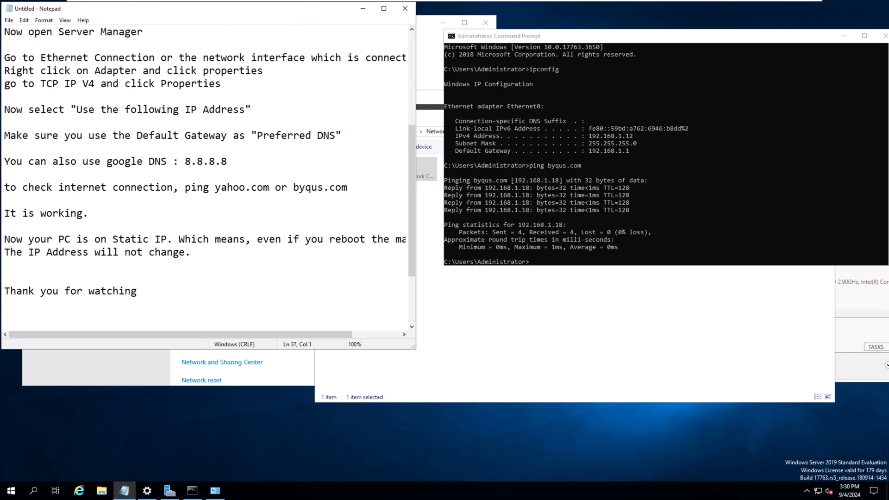
{"action": "type", "text": "Like and Subscribe"}
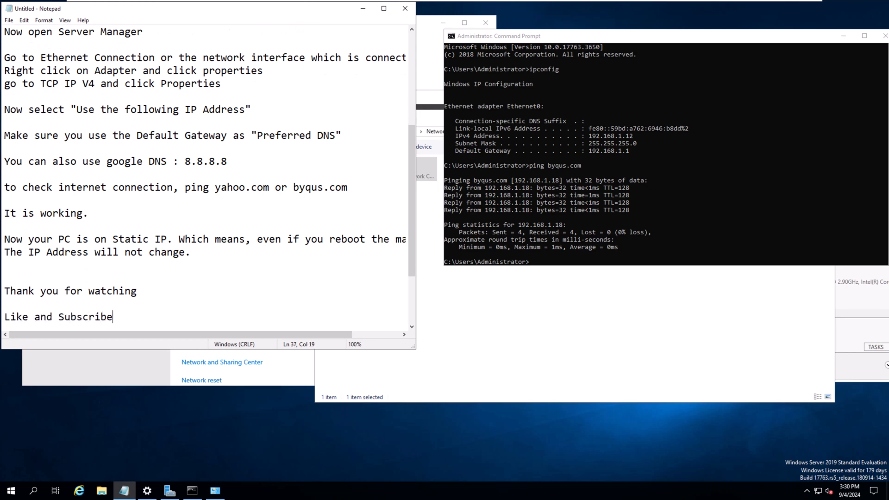